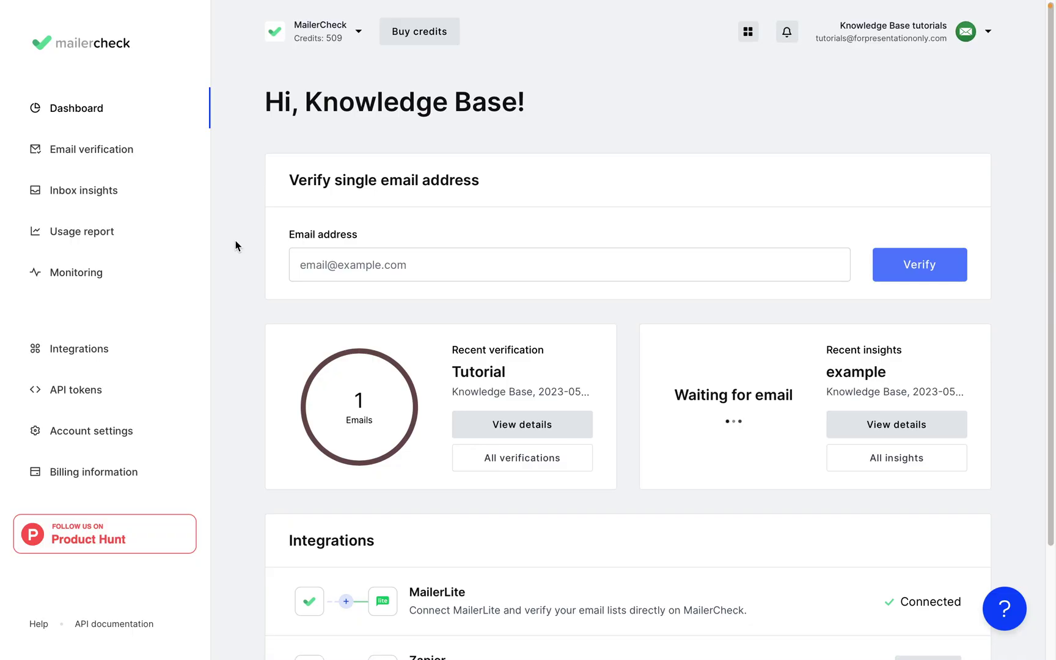
Step: Open MailerCheck's Email verification page showing the Tutorial list from GetResponse
{"action": "left_click", "coordinate": [157, 155]}
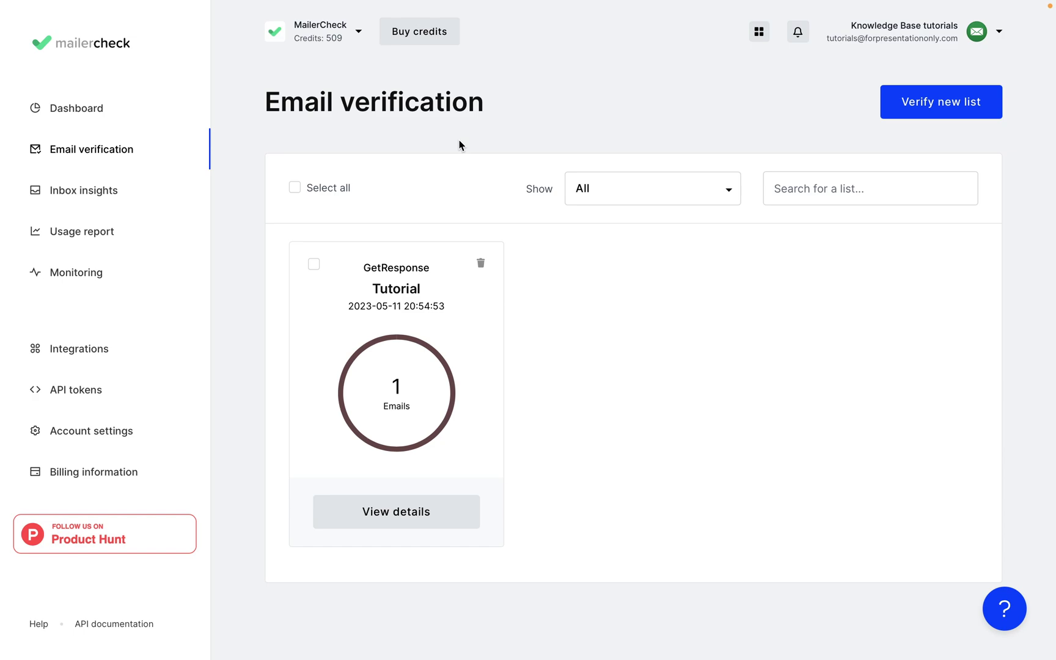
Step: Generate a new MailerCheck API token named 'Mailer' and copy its value
{"action": "left_click", "coordinate": [120, 392]}
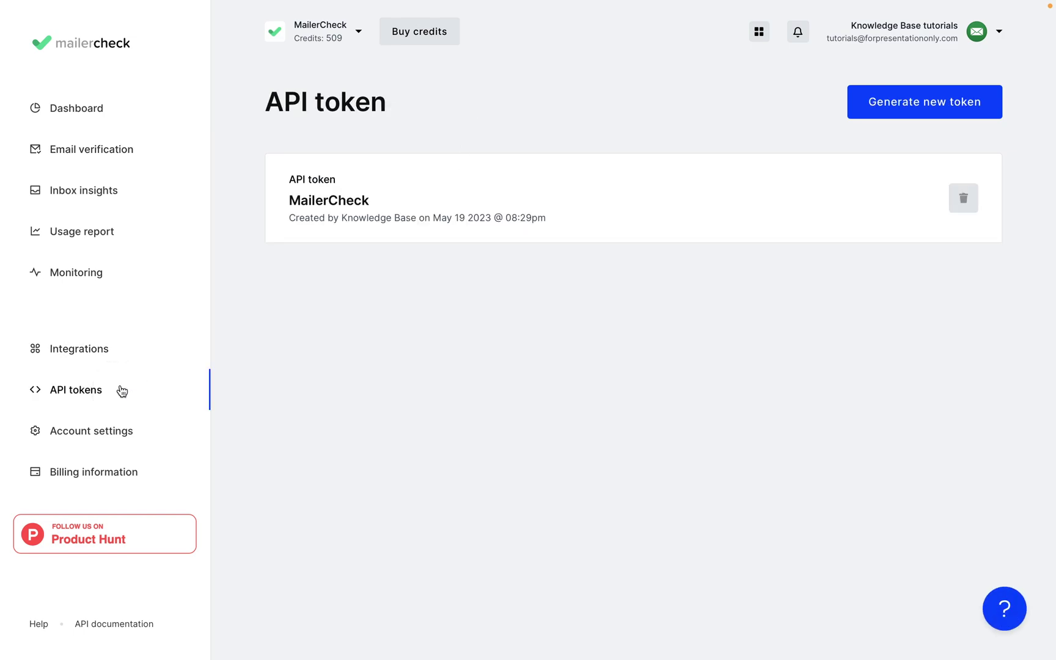
{"action": "left_click", "coordinate": [858, 108]}
{"action": "left_click", "coordinate": [465, 363]}
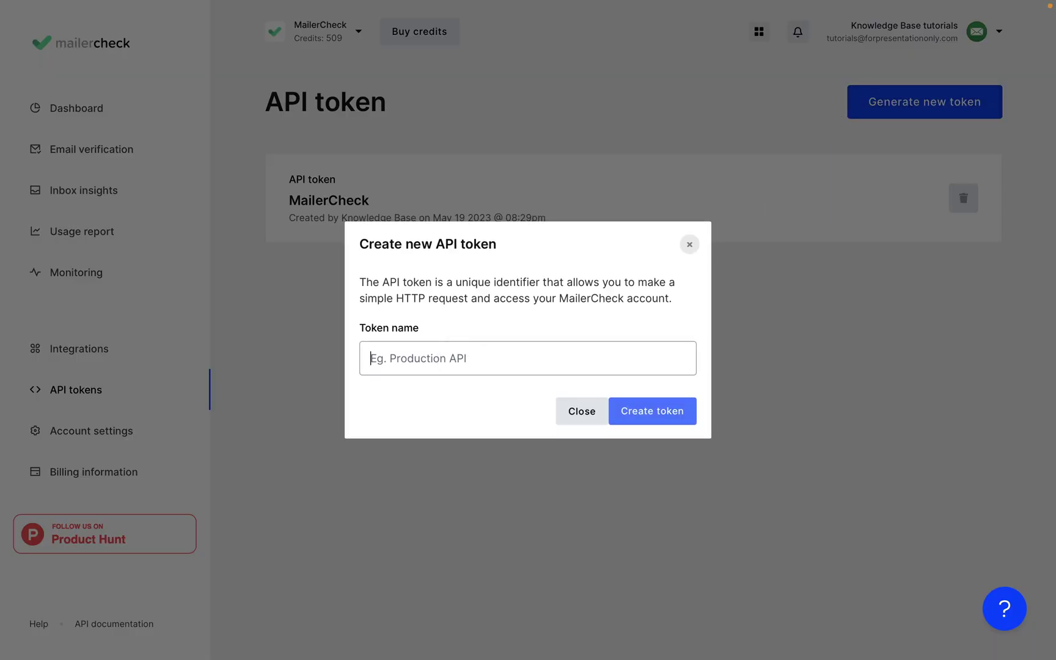
{"action": "type", "text": "Mailer"}
{"action": "key", "text": "Return"}
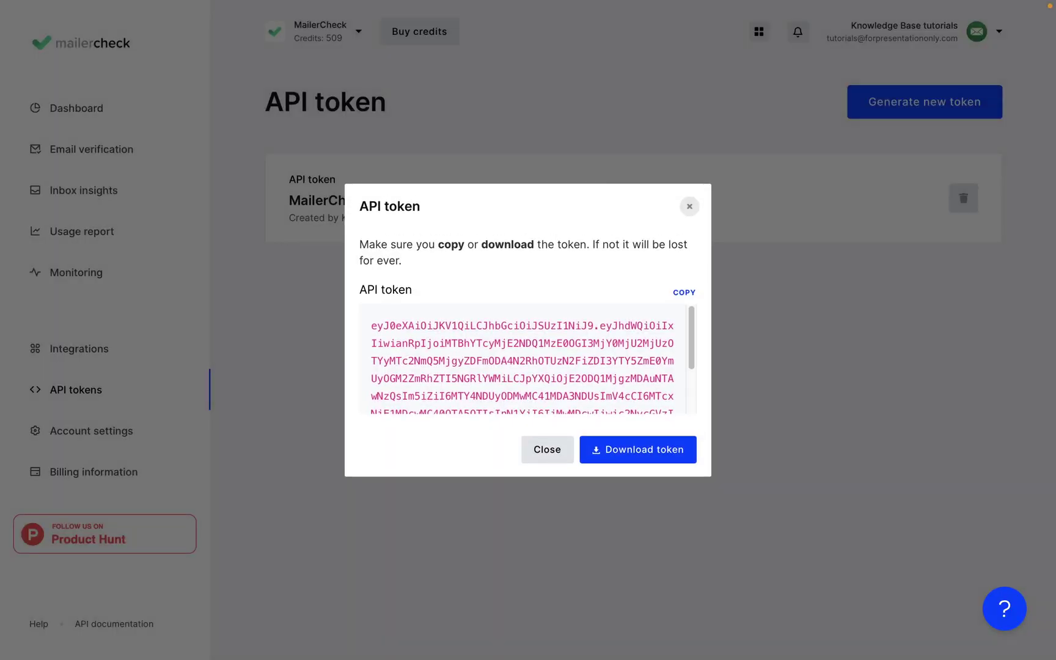
{"action": "left_click", "coordinate": [683, 297]}
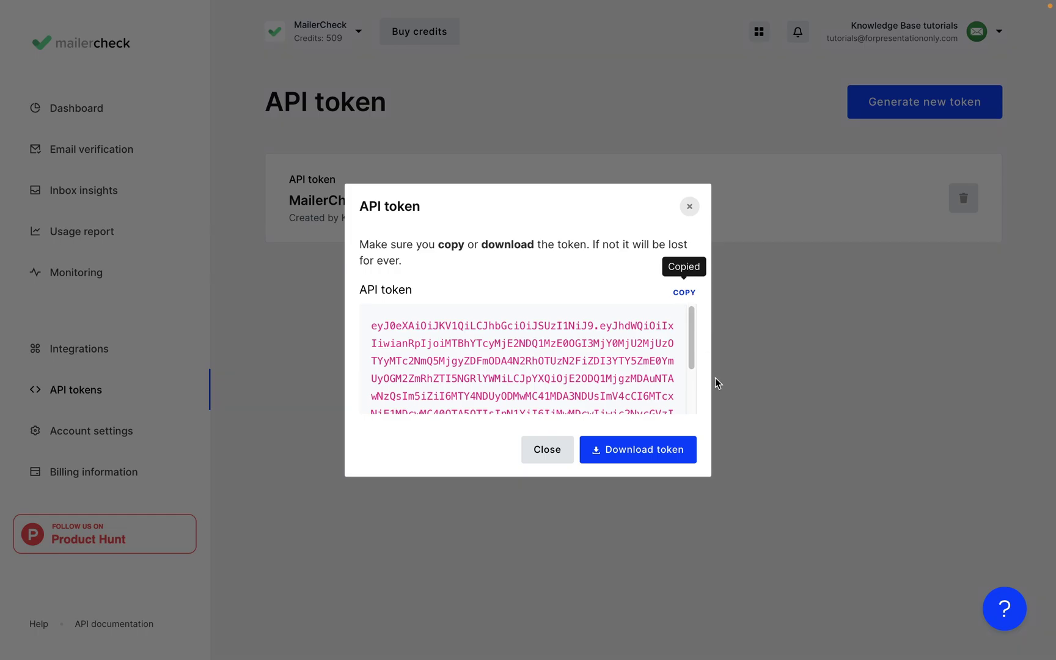
{"action": "left_click", "coordinate": [525, 457]}
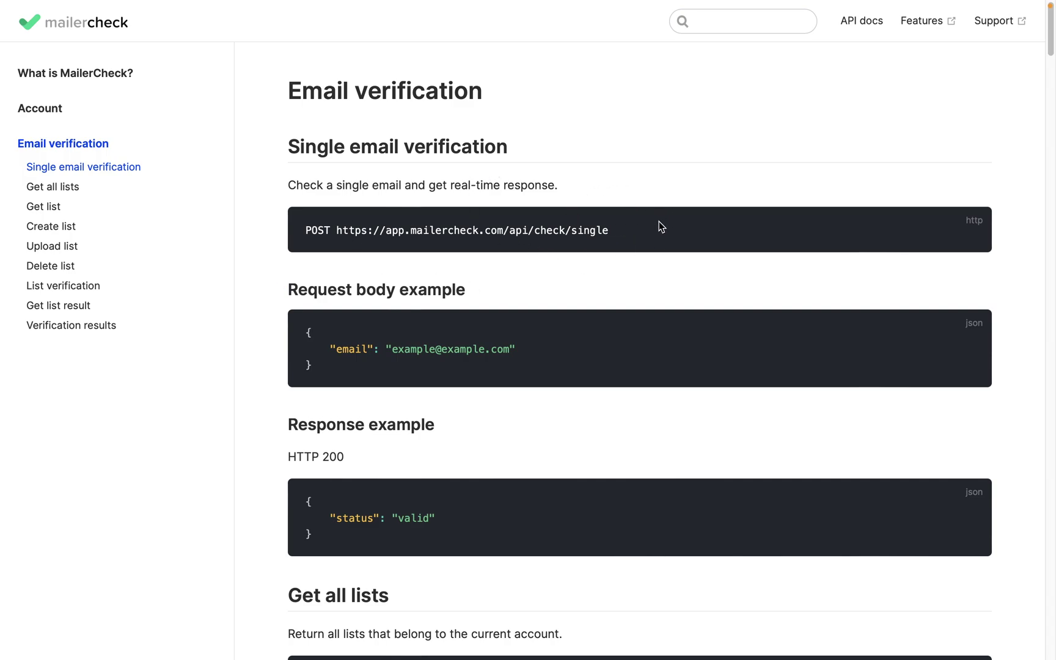
Step: Scroll through the single email verification endpoint section of the API docs
{"action": "scroll", "coordinate": [659, 221], "scroll_direction": "down", "scroll_amount": 1}
{"action": "scroll", "coordinate": [659, 226], "scroll_direction": "down", "scroll_amount": 2}
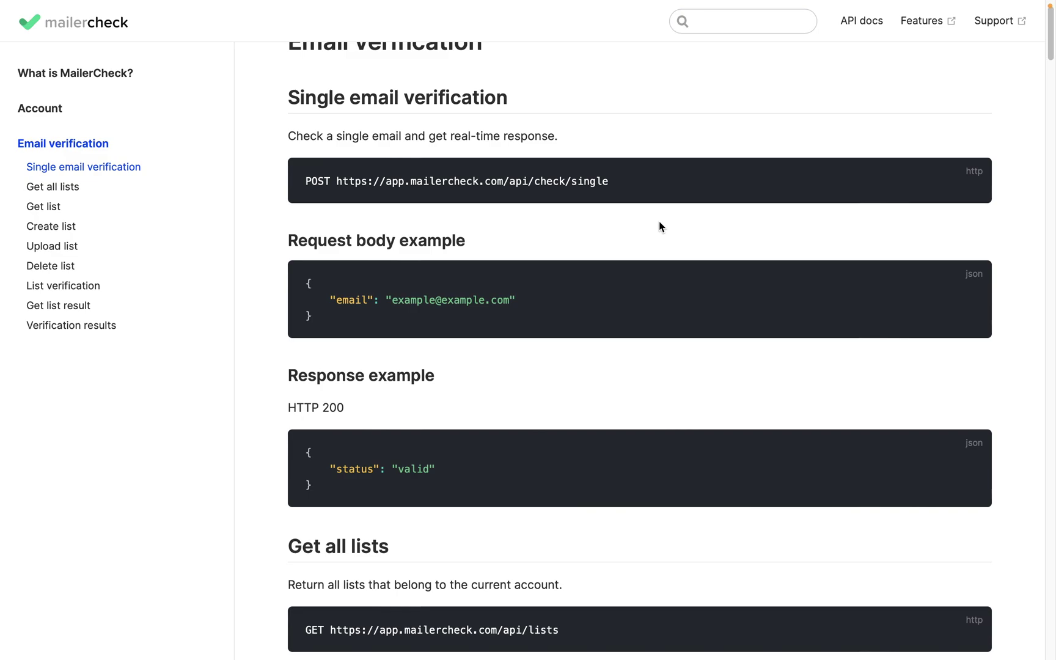
{"action": "scroll", "coordinate": [660, 226], "scroll_direction": "up", "scroll_amount": 2}
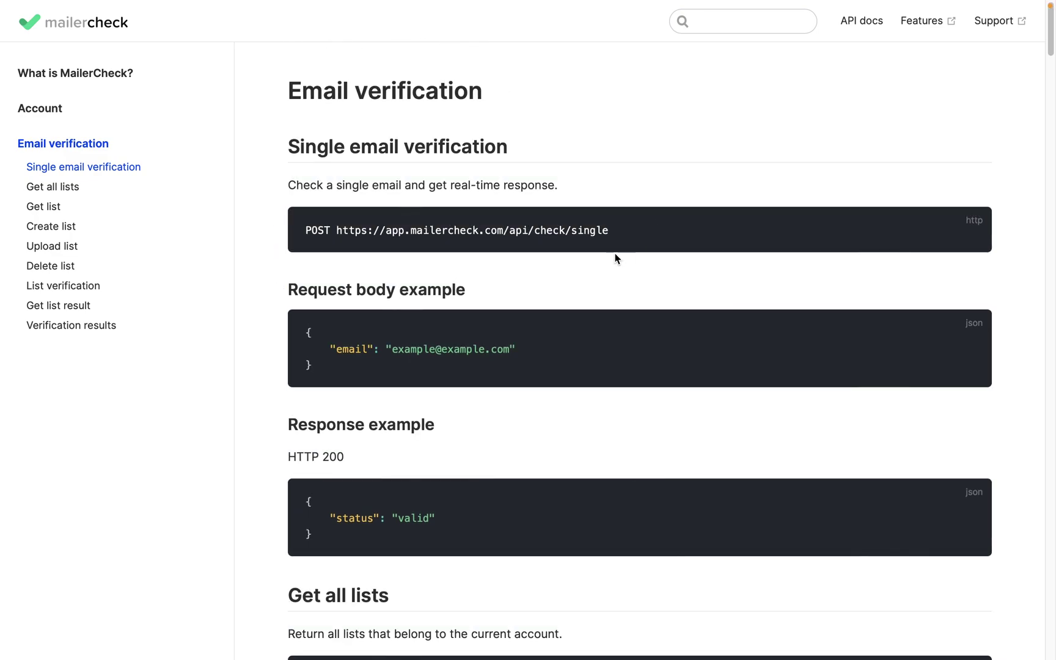
Step: Open the Verification results table and review the Send to (valid) result
{"action": "left_click", "coordinate": [106, 327]}
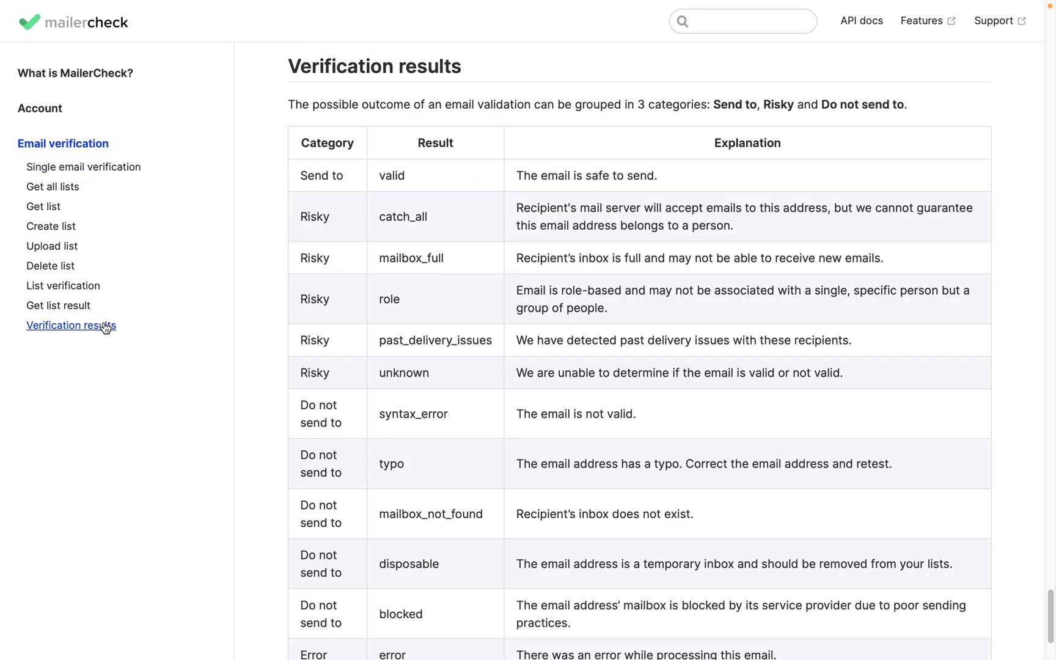
{"action": "scroll", "coordinate": [905, 177], "scroll_direction": "down", "scroll_amount": 2}
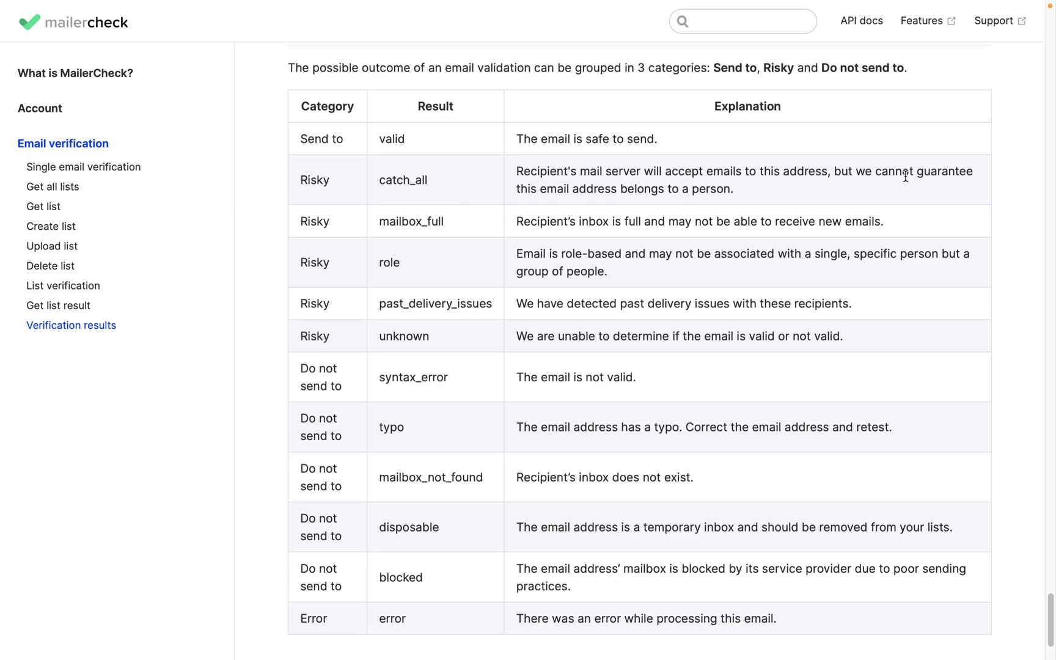
{"action": "scroll", "coordinate": [905, 176], "scroll_direction": "down", "scroll_amount": 2}
{"action": "scroll", "coordinate": [906, 180], "scroll_direction": "up", "scroll_amount": 2}
{"action": "scroll", "coordinate": [907, 180], "scroll_direction": "up", "scroll_amount": 2}
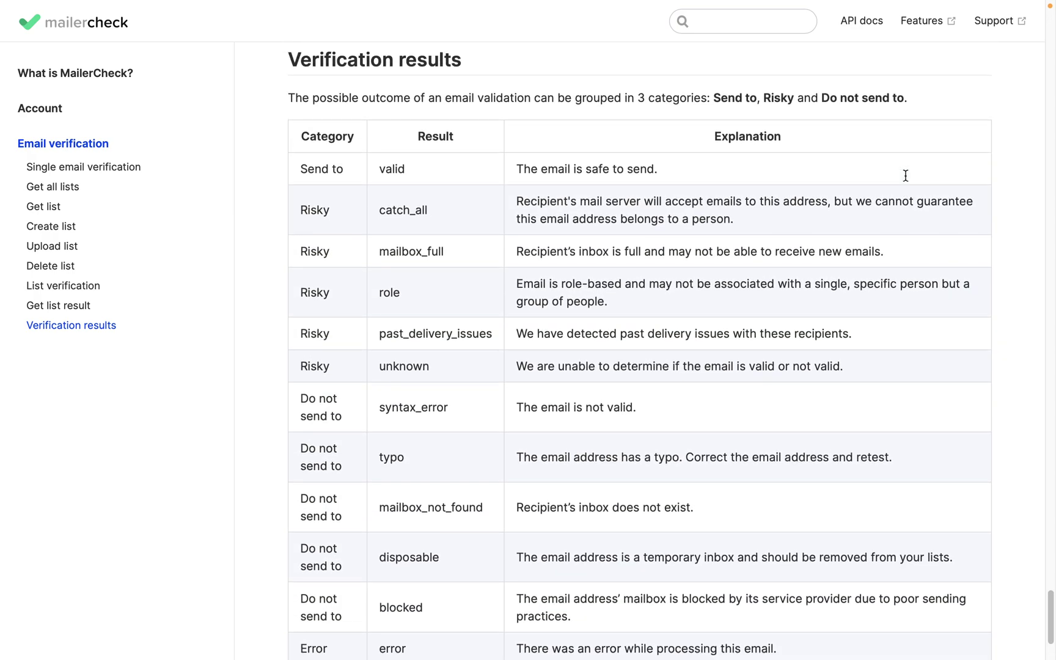
{"action": "left_click_drag", "start_coordinate": [714, 110], "coordinate": [908, 111]}
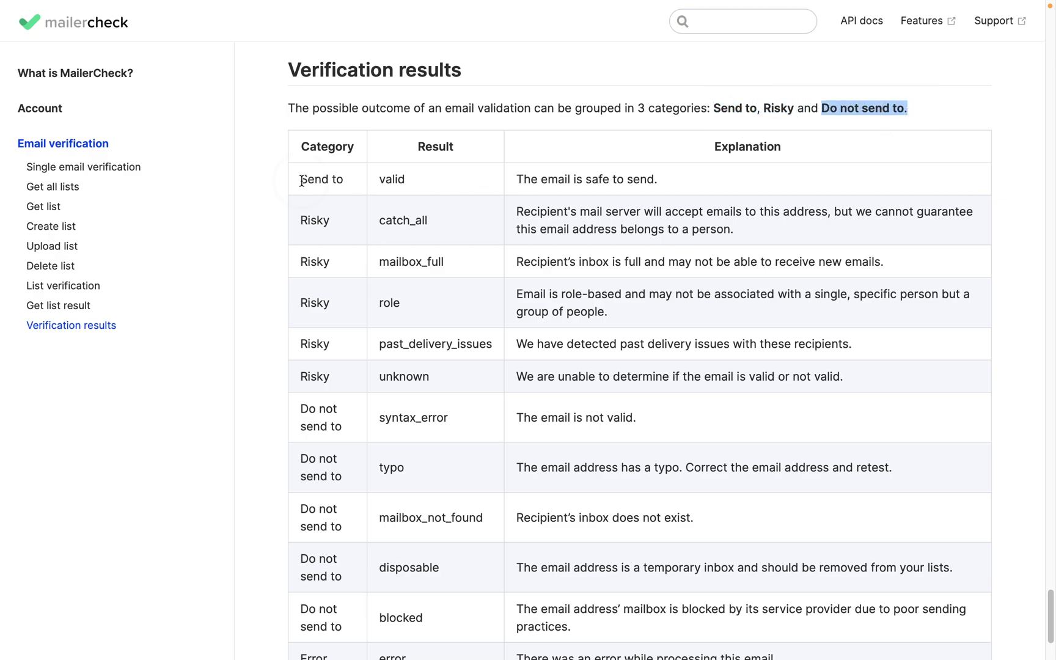
{"action": "left_click_drag", "start_coordinate": [300, 179], "coordinate": [689, 181]}
{"action": "left_click", "coordinate": [690, 185]}
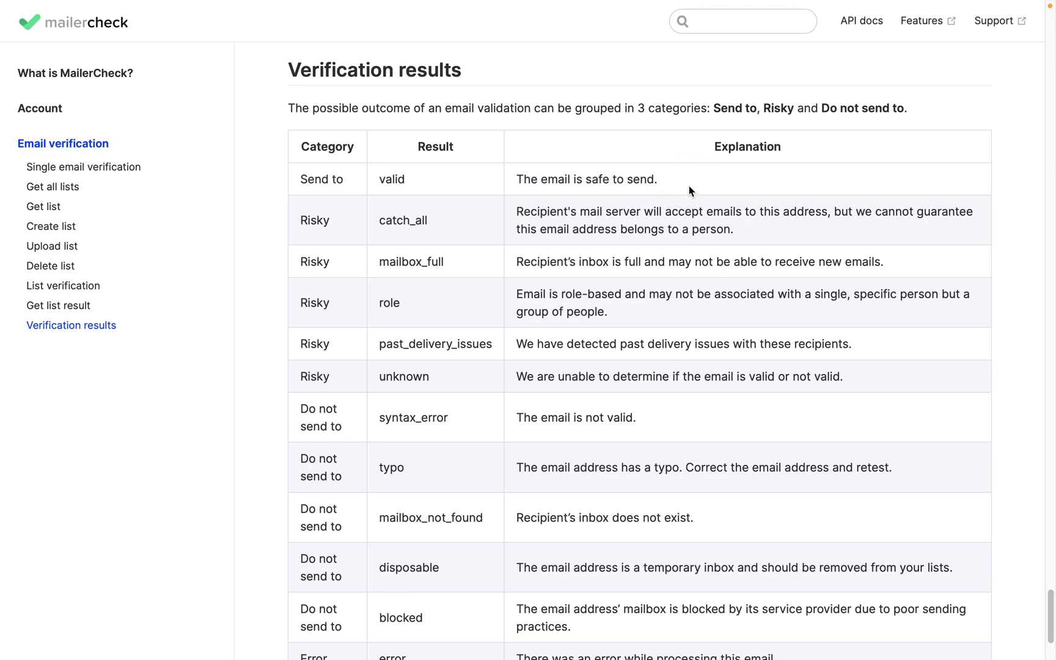
Step: Review the Risky and Do not send to result rows, then return to Single email verification
{"action": "scroll", "coordinate": [716, 180], "scroll_direction": "down", "scroll_amount": 1}
{"action": "left_click_drag", "start_coordinate": [301, 211], "coordinate": [865, 373]}
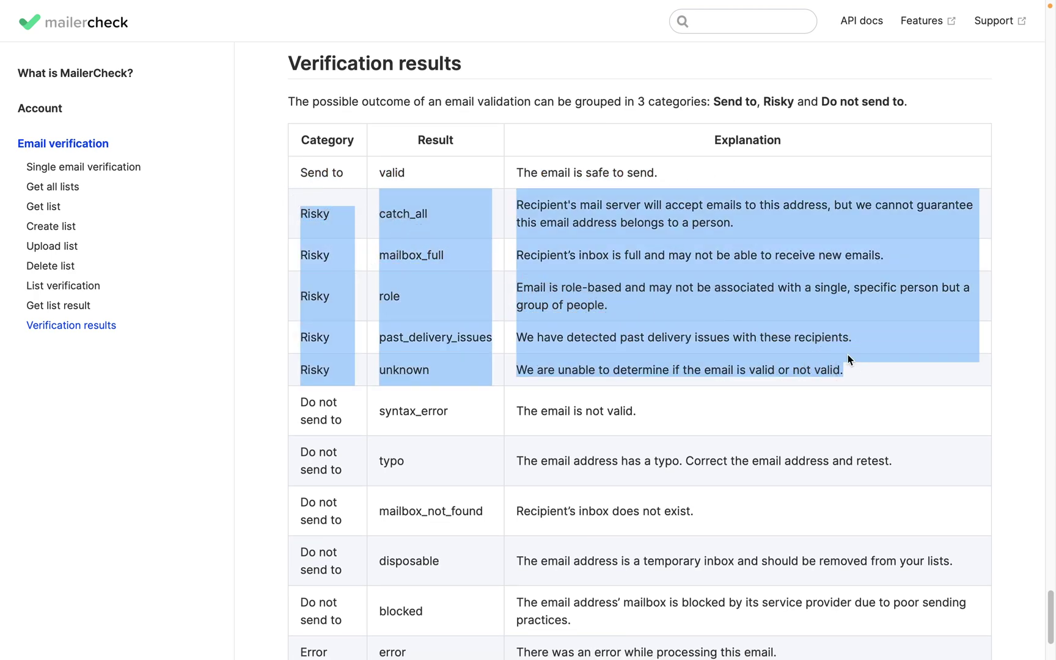
{"action": "left_click", "coordinate": [836, 300]}
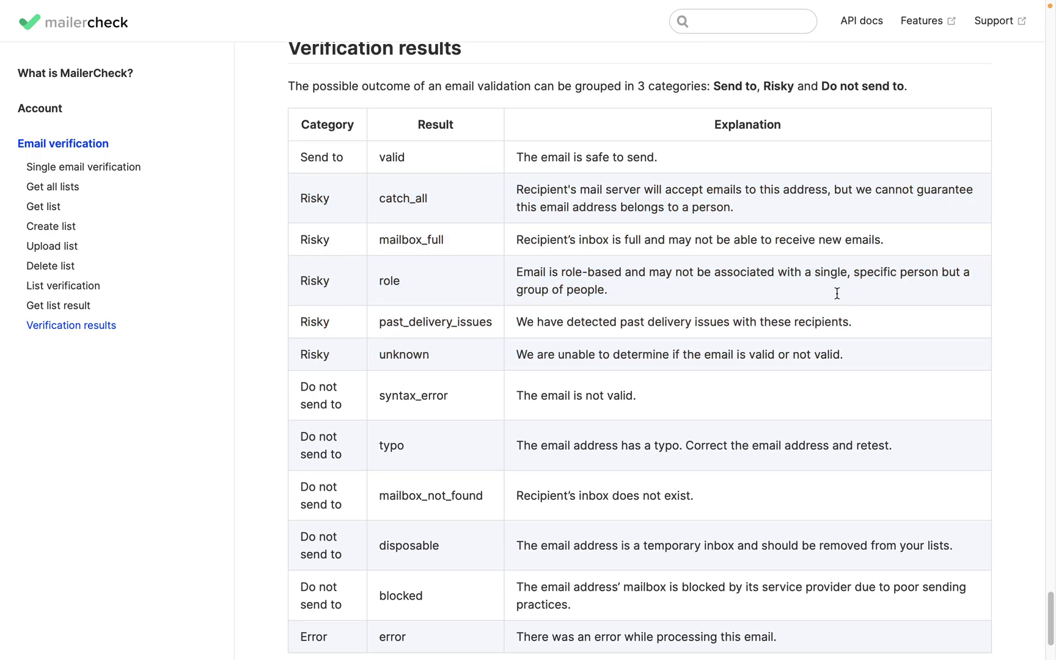
{"action": "scroll", "coordinate": [836, 298], "scroll_direction": "down", "scroll_amount": 1}
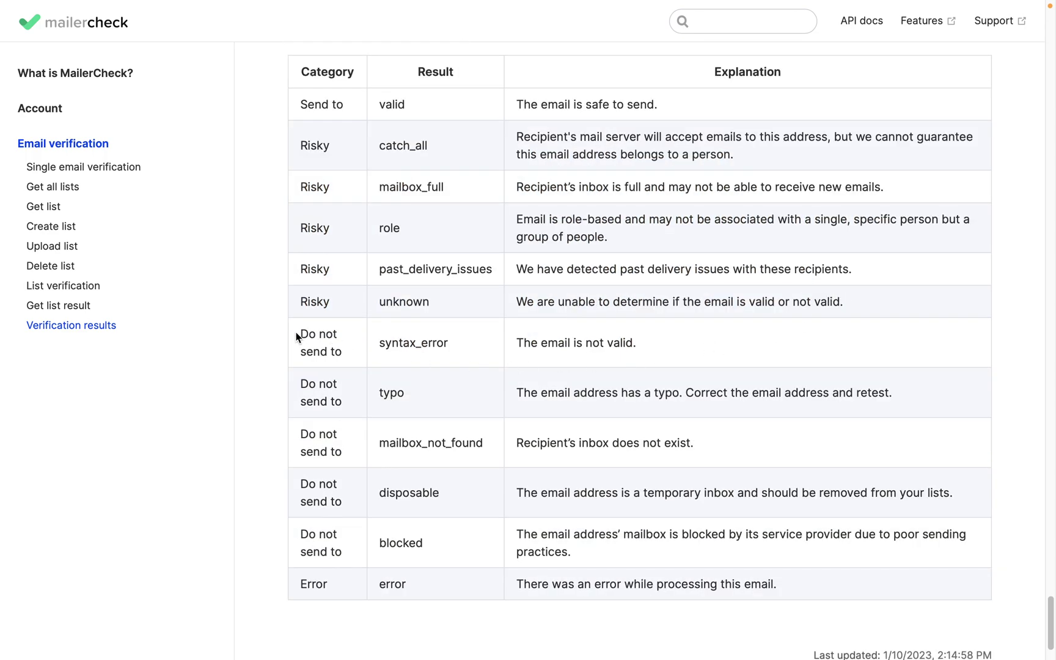
{"action": "left_click_drag", "start_coordinate": [298, 338], "coordinate": [640, 562]}
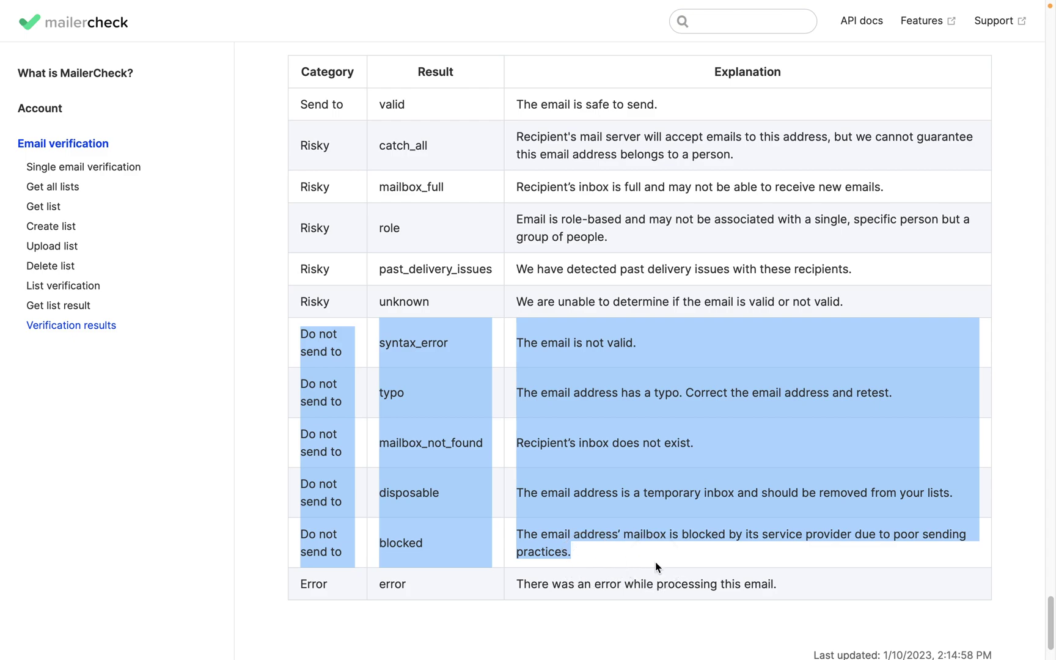
{"action": "left_click", "coordinate": [844, 377]}
{"action": "scroll", "coordinate": [843, 376], "scroll_direction": "up", "scroll_amount": 1}
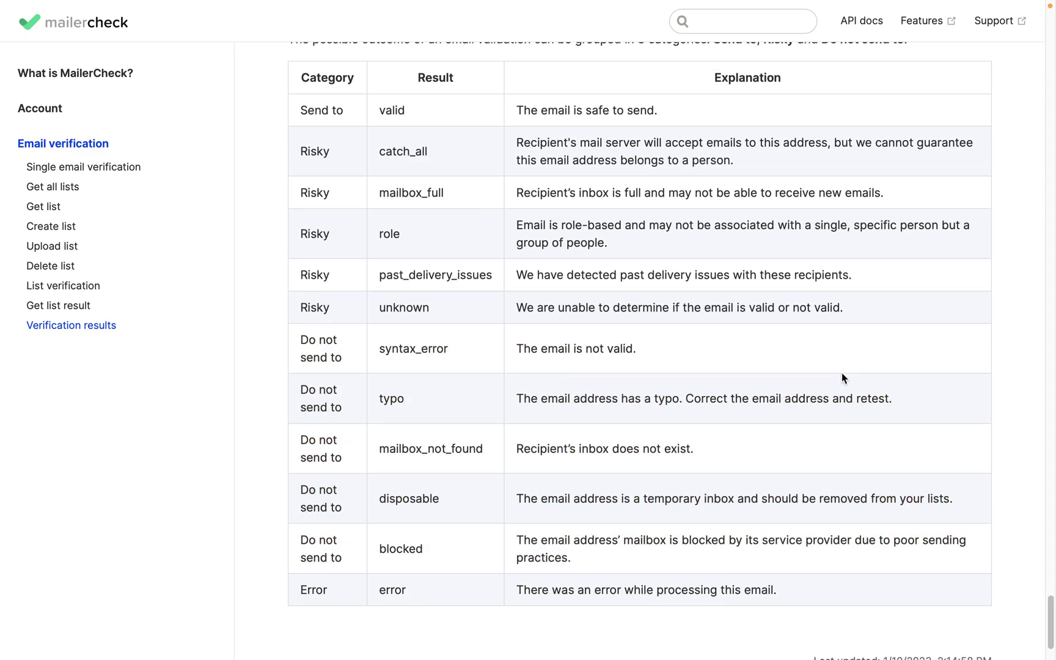
{"action": "scroll", "coordinate": [842, 378], "scroll_direction": "up", "scroll_amount": 1}
{"action": "left_click_drag", "start_coordinate": [640, 367], "coordinate": [517, 367]}
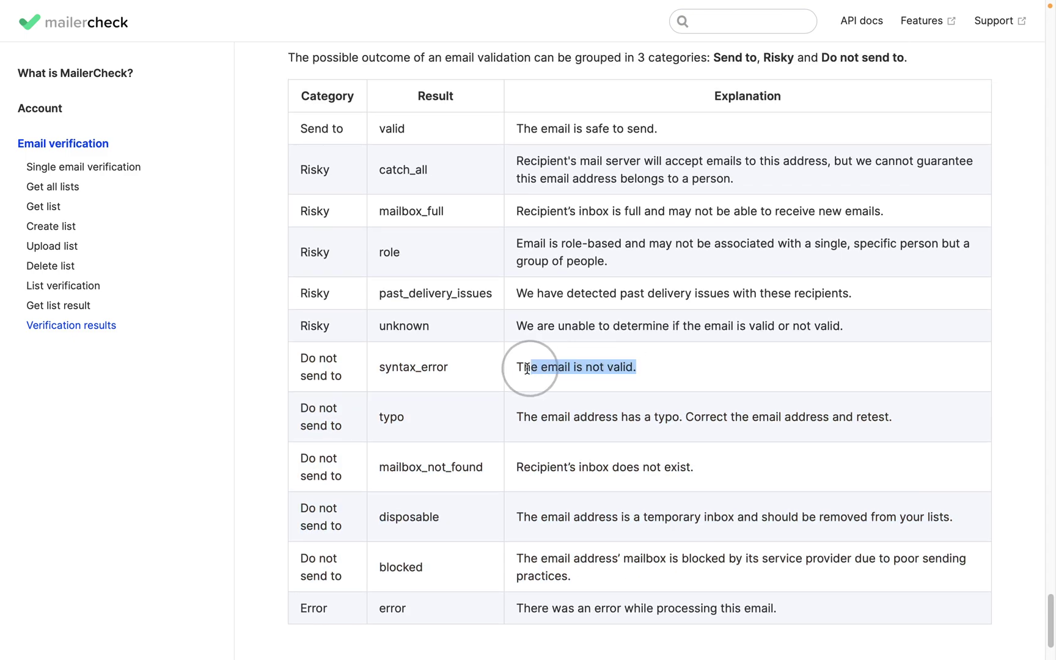
{"action": "left_click", "coordinate": [712, 370]}
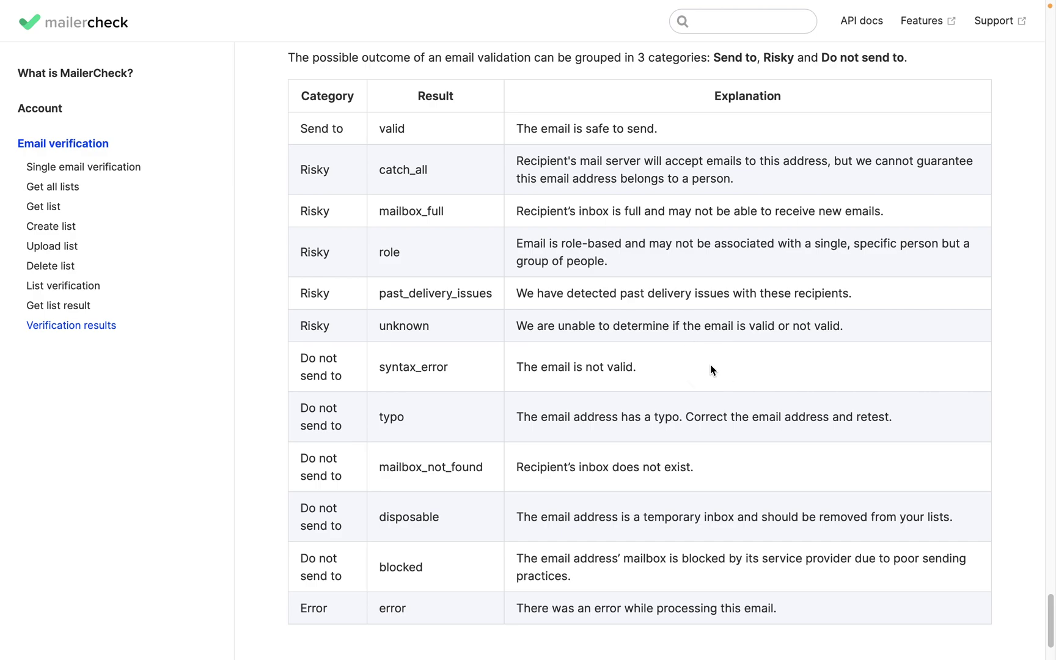
{"action": "left_click", "coordinate": [127, 171]}
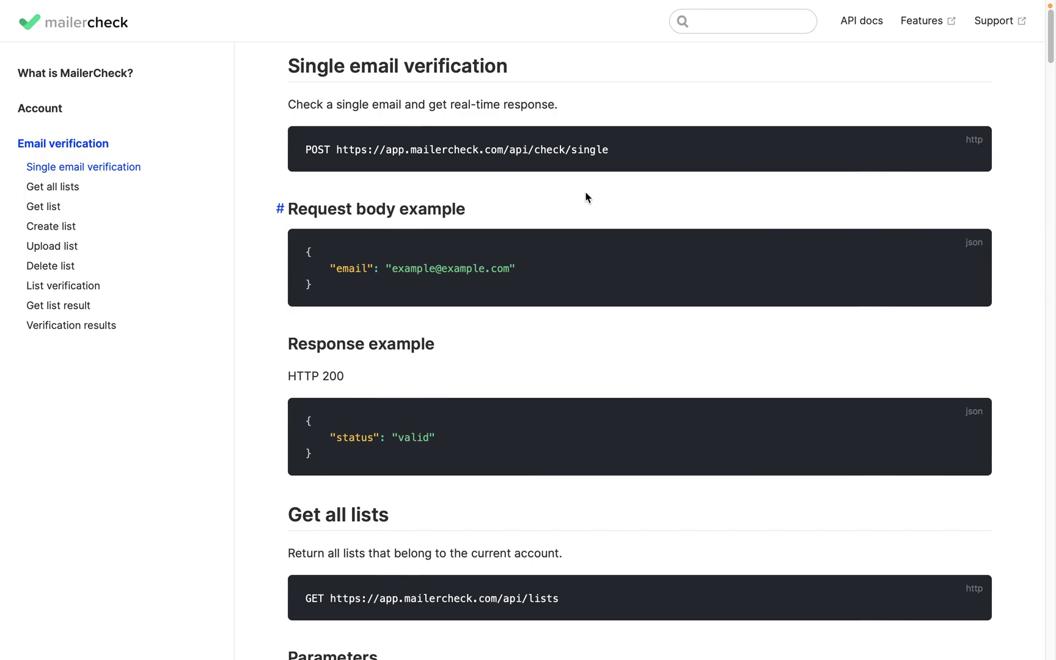
{"action": "key", "text": "ctrl+Tab"}
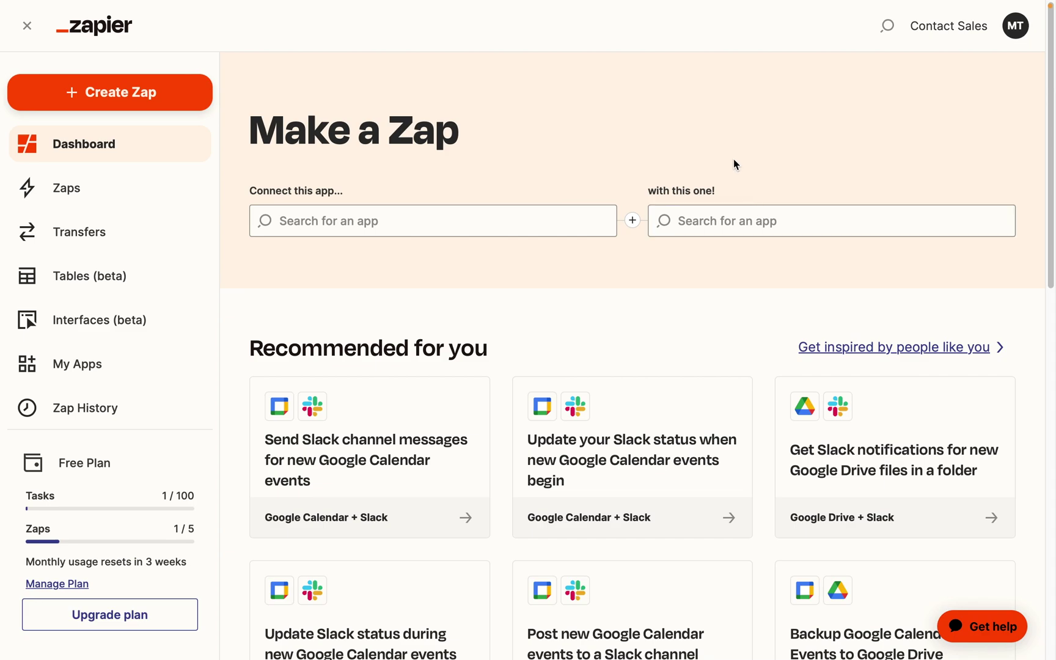
Step: Choose MailerLite as the trigger app and MailerCheck as the action app
{"action": "left_click", "coordinate": [380, 217]}
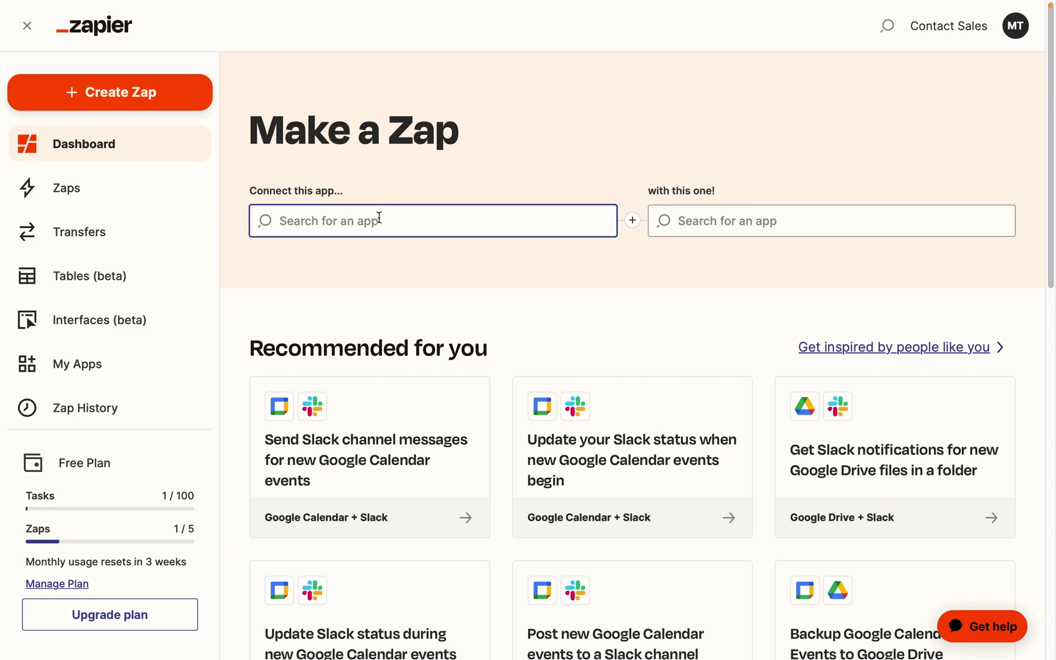
{"action": "type", "text": "Ma"}
{"action": "key", "text": "BackSpace"}
{"action": "type", "text": "ler"}
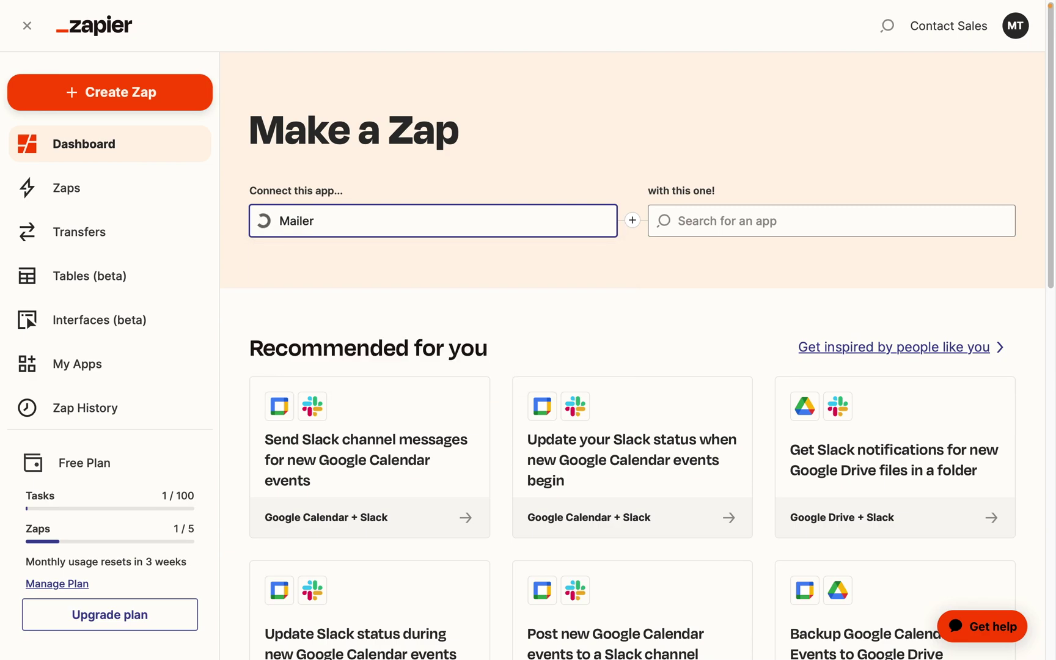
{"action": "type", "text": "Lite"}
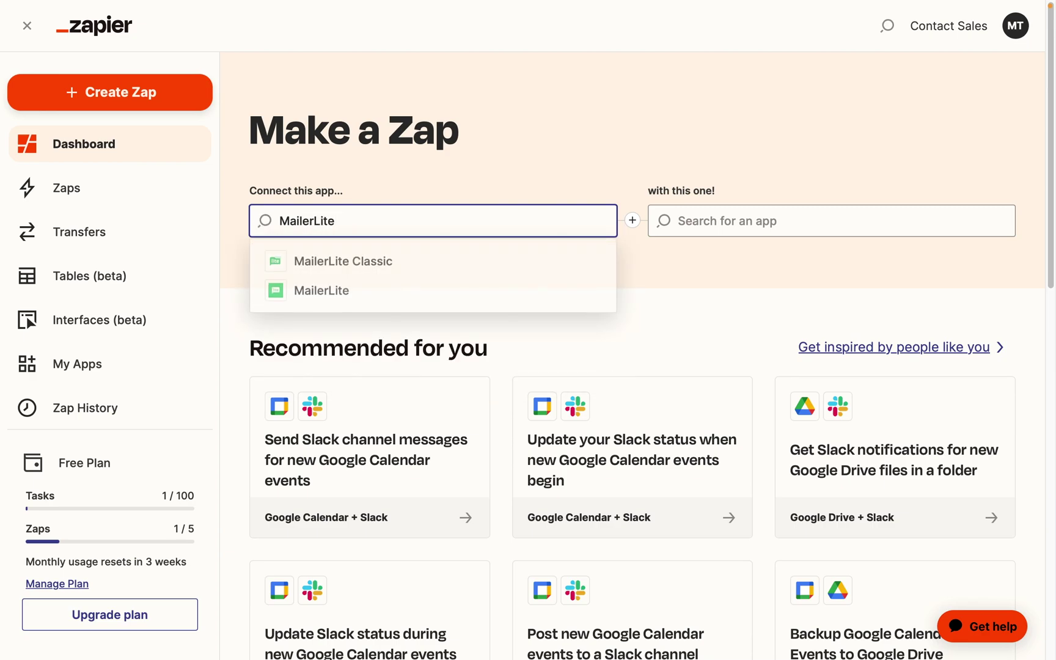
{"action": "left_click", "coordinate": [372, 295]}
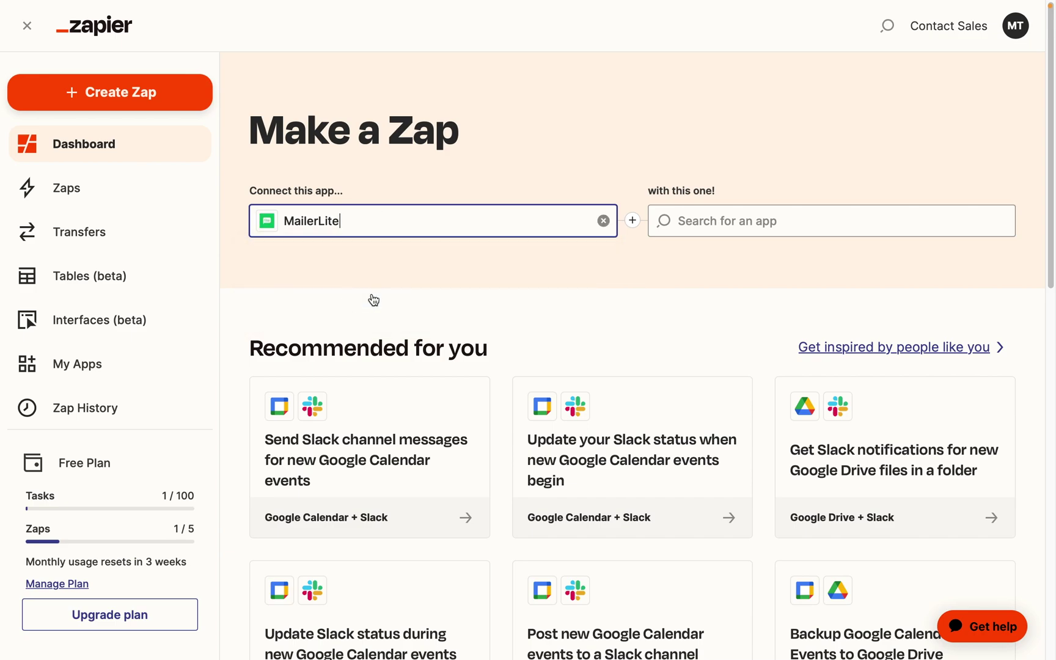
{"action": "left_click", "coordinate": [673, 225]}
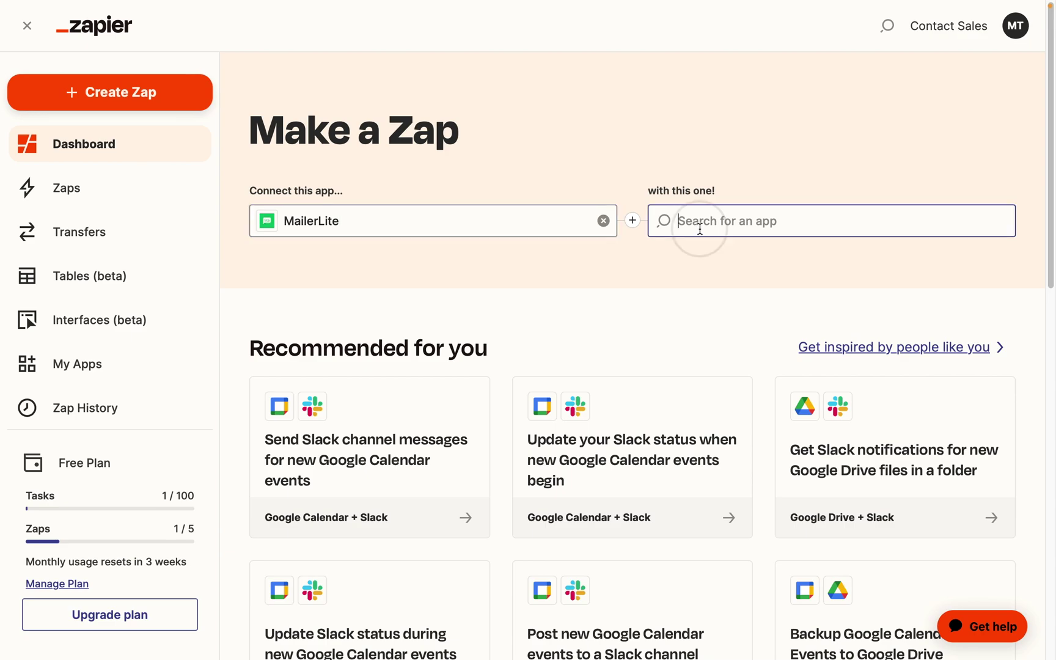
{"action": "type", "text": "Mail"}
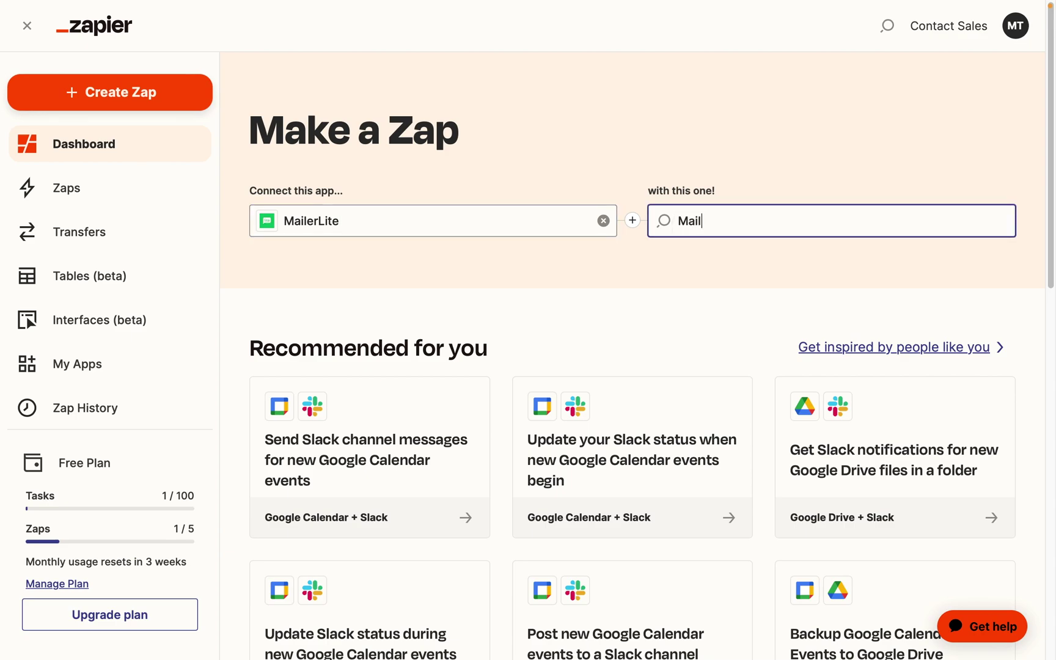
{"action": "type", "text": "erCheck"}
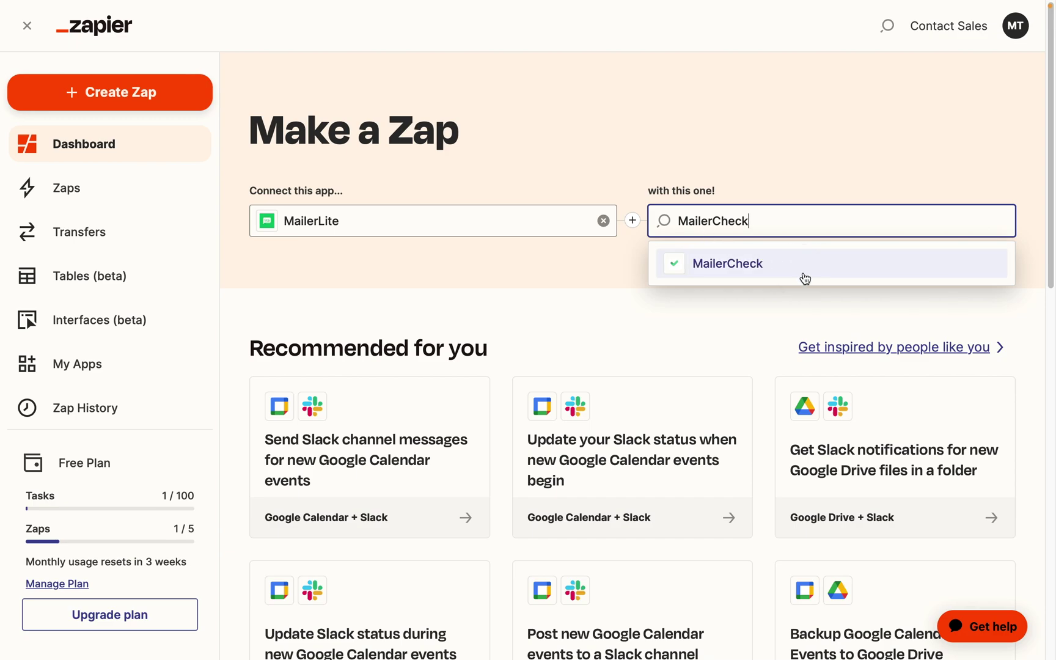
{"action": "left_click", "coordinate": [805, 279]}
Step: Pick Subscriber Created as the MailerLite trigger event
{"action": "left_click", "coordinate": [394, 307]}
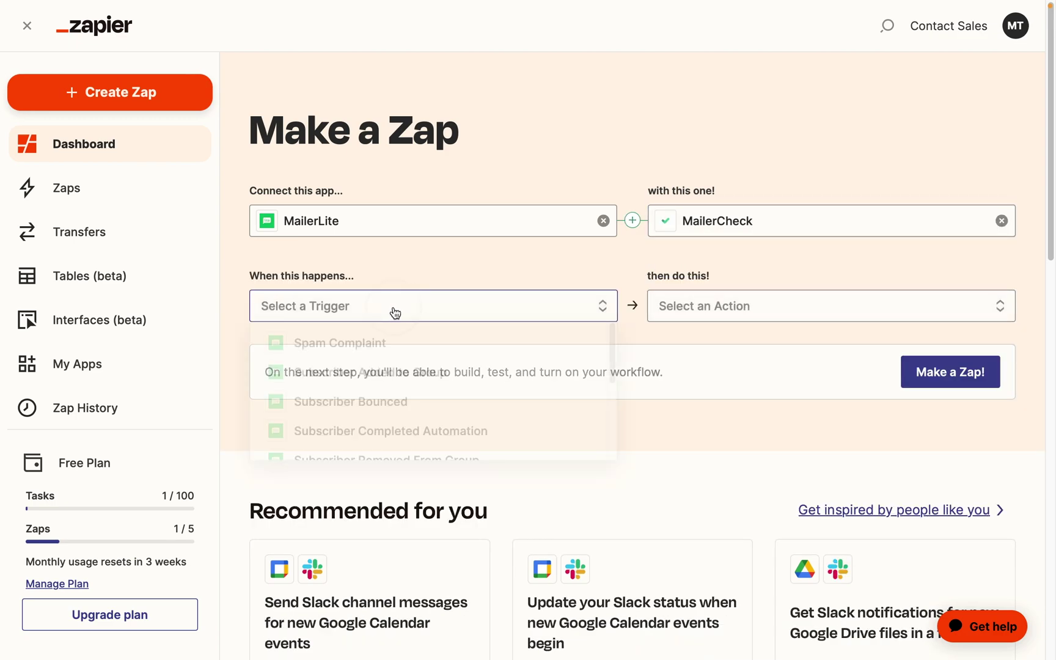
{"action": "scroll", "coordinate": [473, 362], "scroll_direction": "down", "scroll_amount": 3}
{"action": "scroll", "coordinate": [473, 362], "scroll_direction": "down", "scroll_amount": 3}
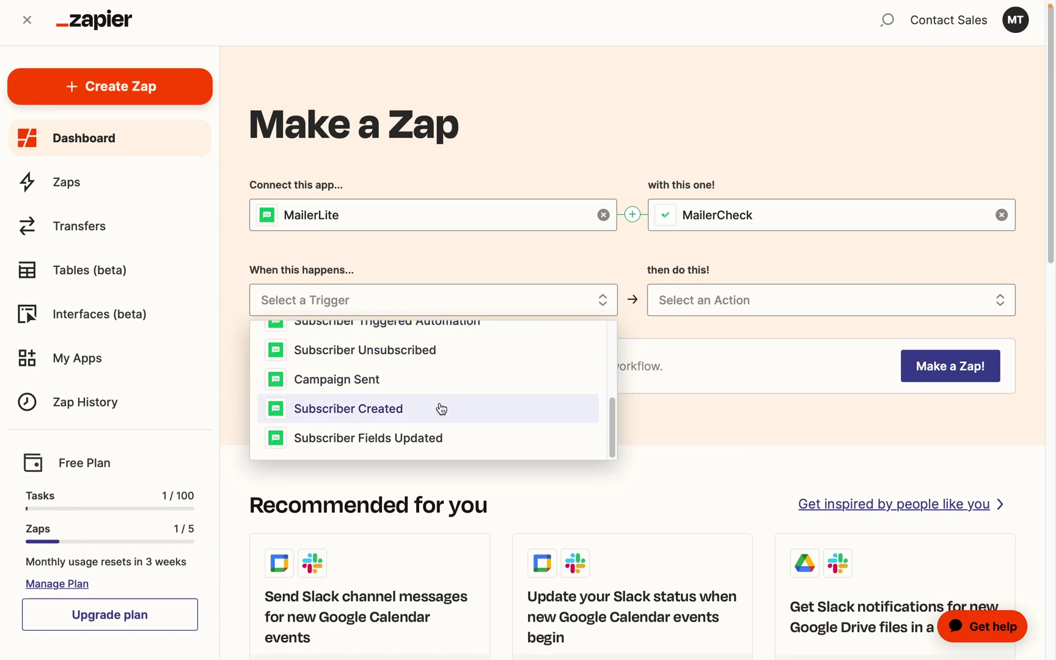
{"action": "scroll", "coordinate": [452, 406], "scroll_direction": "up", "scroll_amount": 1}
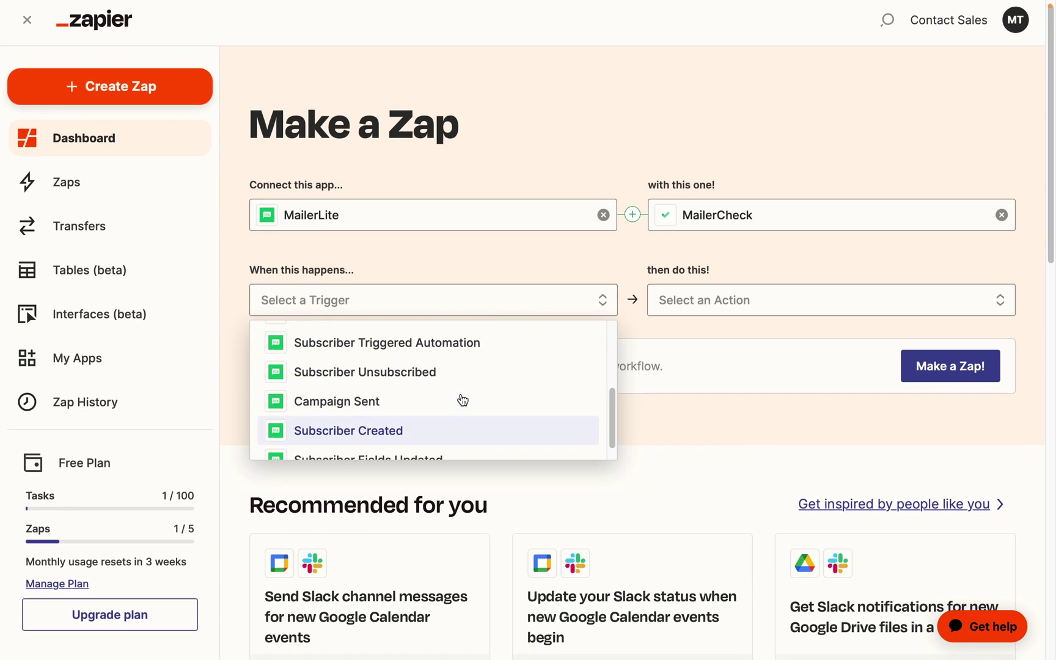
{"action": "scroll", "coordinate": [464, 395], "scroll_direction": "up", "scroll_amount": 1}
{"action": "scroll", "coordinate": [471, 384], "scroll_direction": "up", "scroll_amount": 2}
{"action": "scroll", "coordinate": [472, 385], "scroll_direction": "up", "scroll_amount": 1}
{"action": "scroll", "coordinate": [472, 384], "scroll_direction": "up", "scroll_amount": 2}
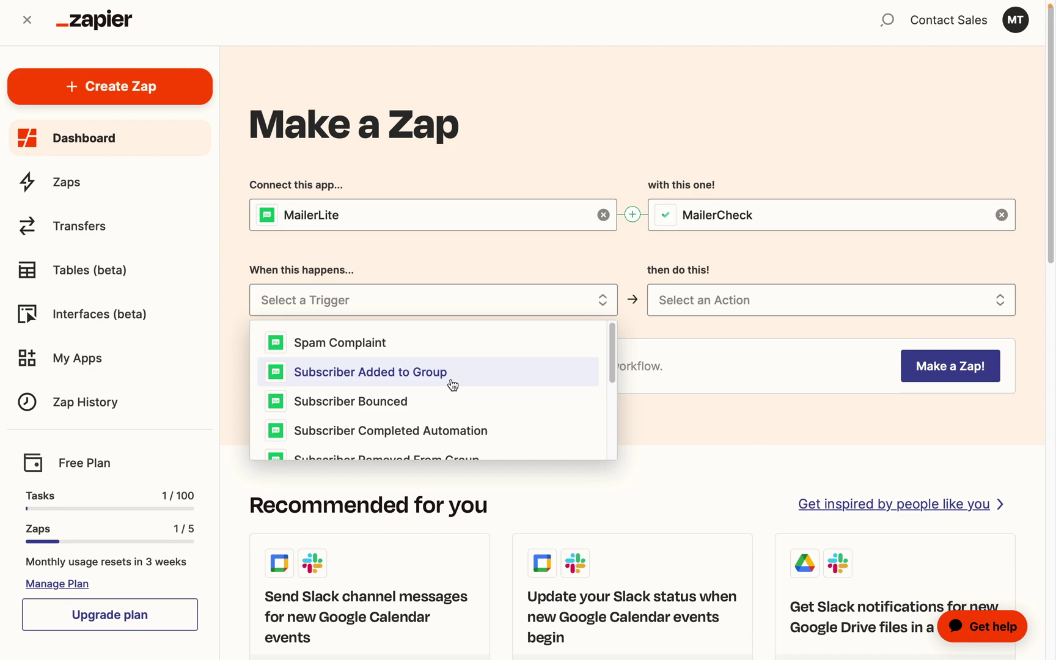
{"action": "scroll", "coordinate": [470, 377], "scroll_direction": "down", "scroll_amount": 2}
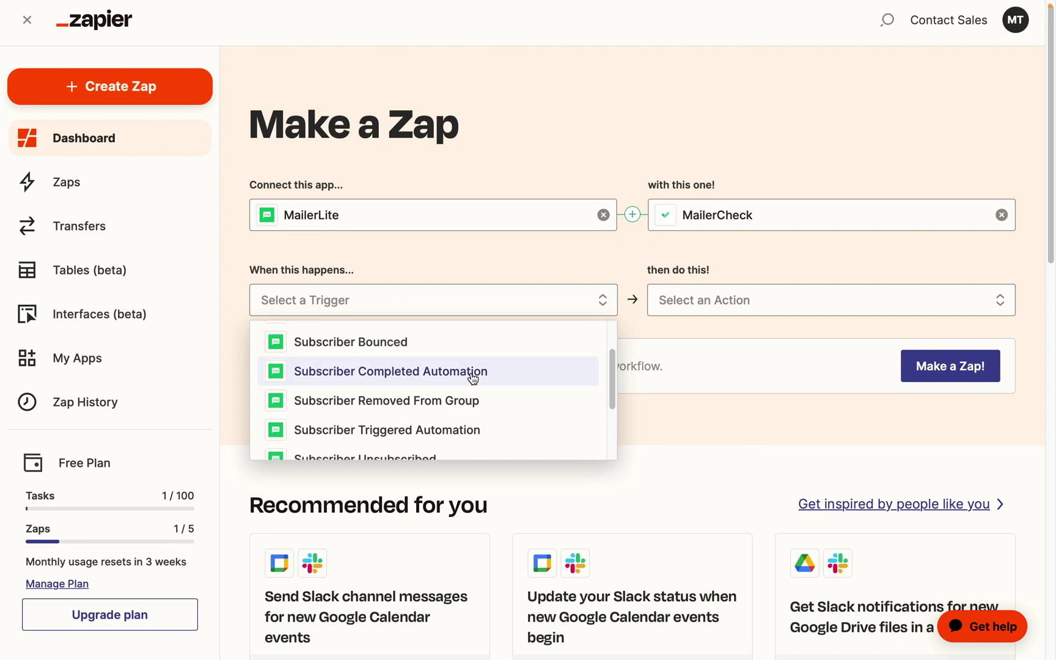
{"action": "scroll", "coordinate": [472, 376], "scroll_direction": "down", "scroll_amount": 3}
{"action": "scroll", "coordinate": [473, 379], "scroll_direction": "down", "scroll_amount": 1}
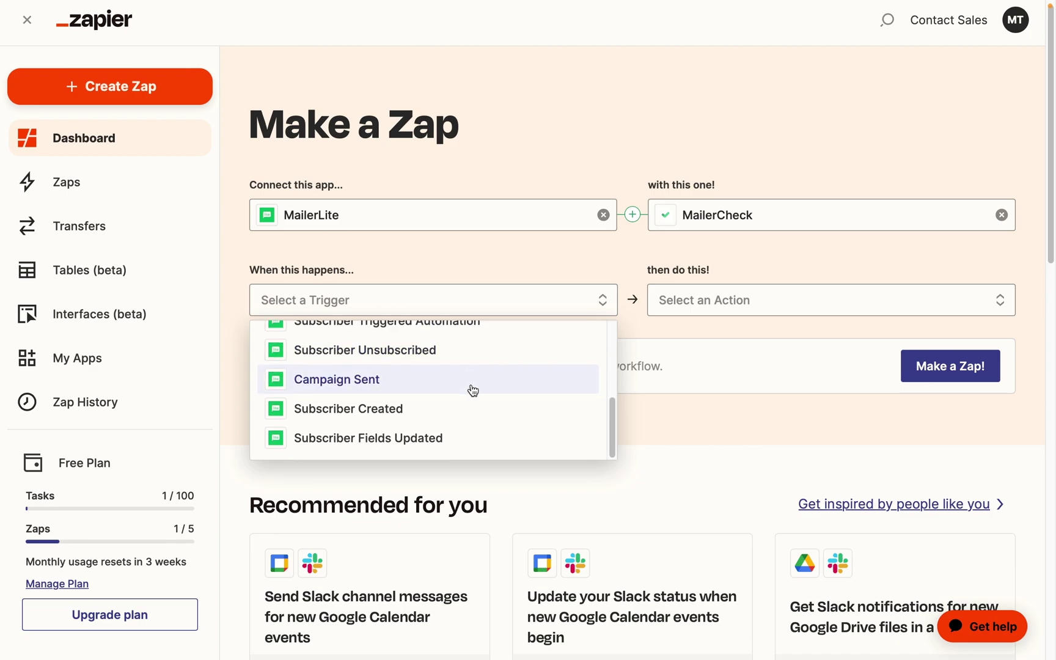
{"action": "left_click", "coordinate": [470, 408]}
Step: Set Verify an Email Address as the MailerCheck action and open the draft zap
{"action": "left_click", "coordinate": [732, 299]}
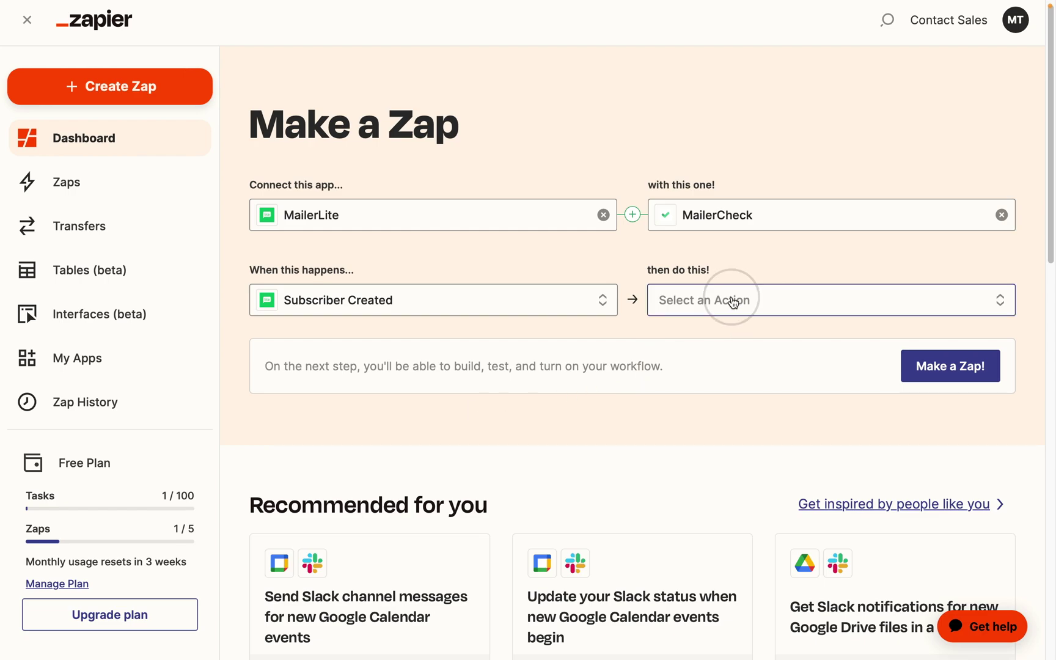
{"action": "left_click", "coordinate": [801, 347]}
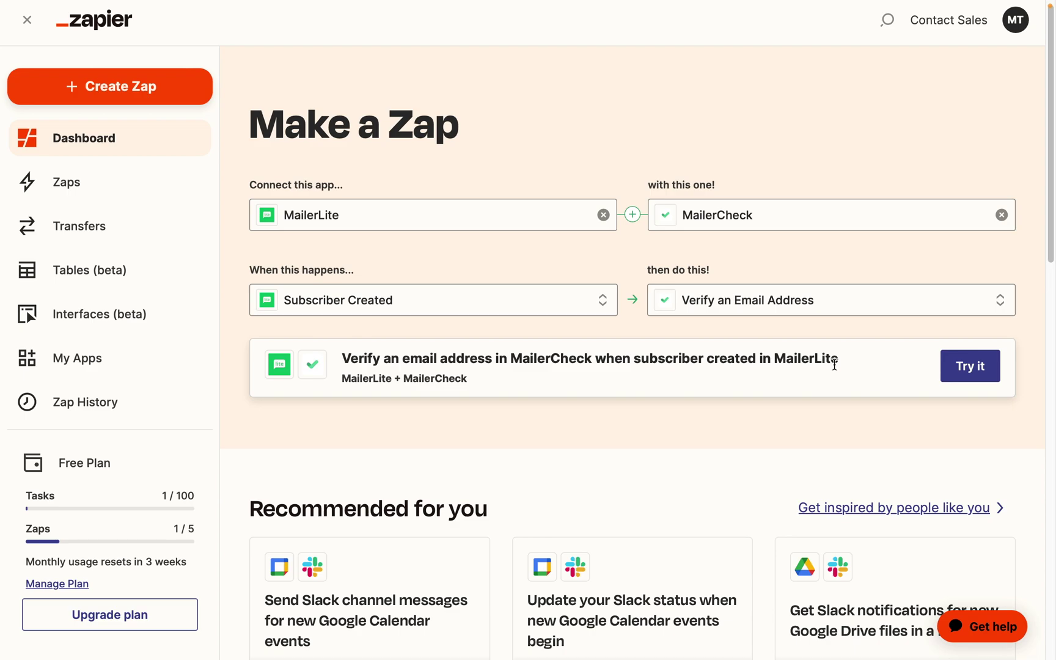
{"action": "left_click", "coordinate": [967, 381]}
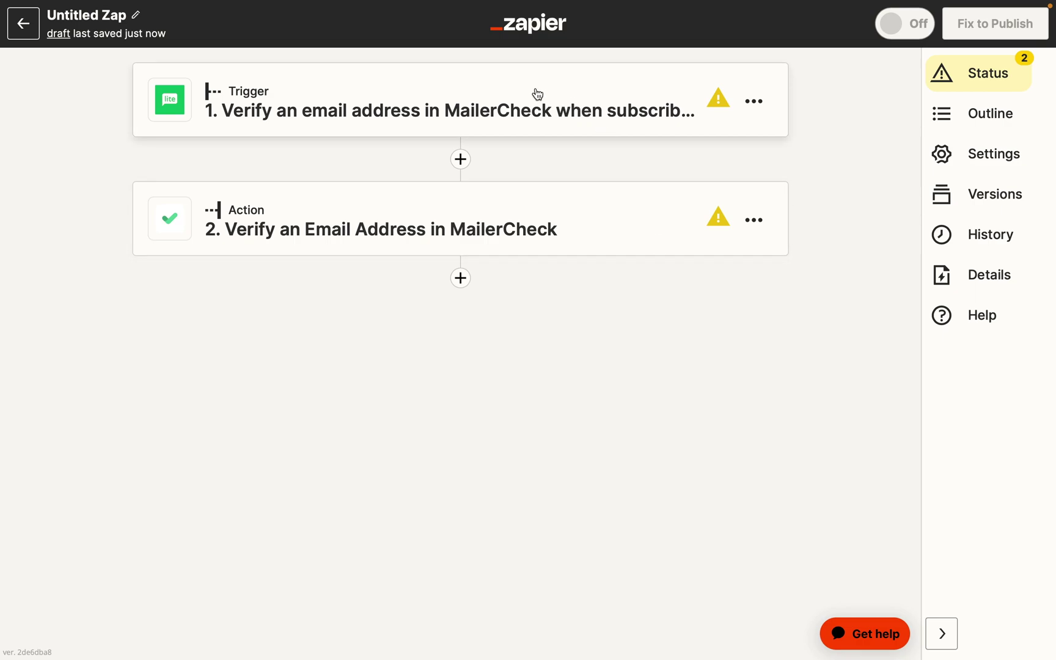
Step: Confirm the connected MailerLite account on the trigger step
{"action": "left_click", "coordinate": [606, 98]}
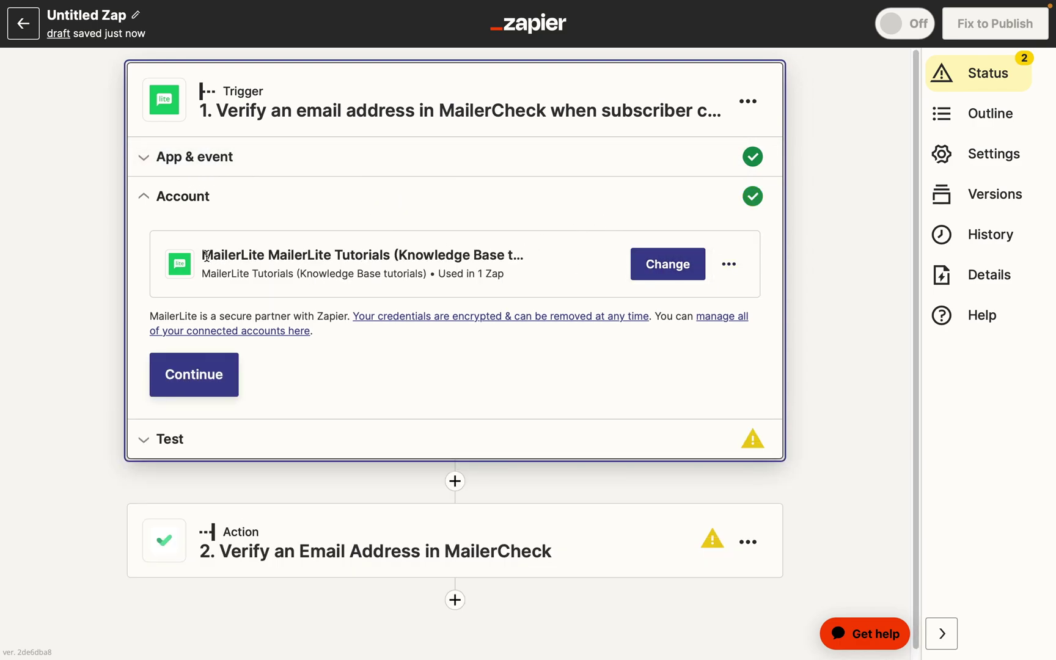
{"action": "left_click_drag", "start_coordinate": [205, 255], "coordinate": [430, 256]}
{"action": "left_click", "coordinate": [493, 254]}
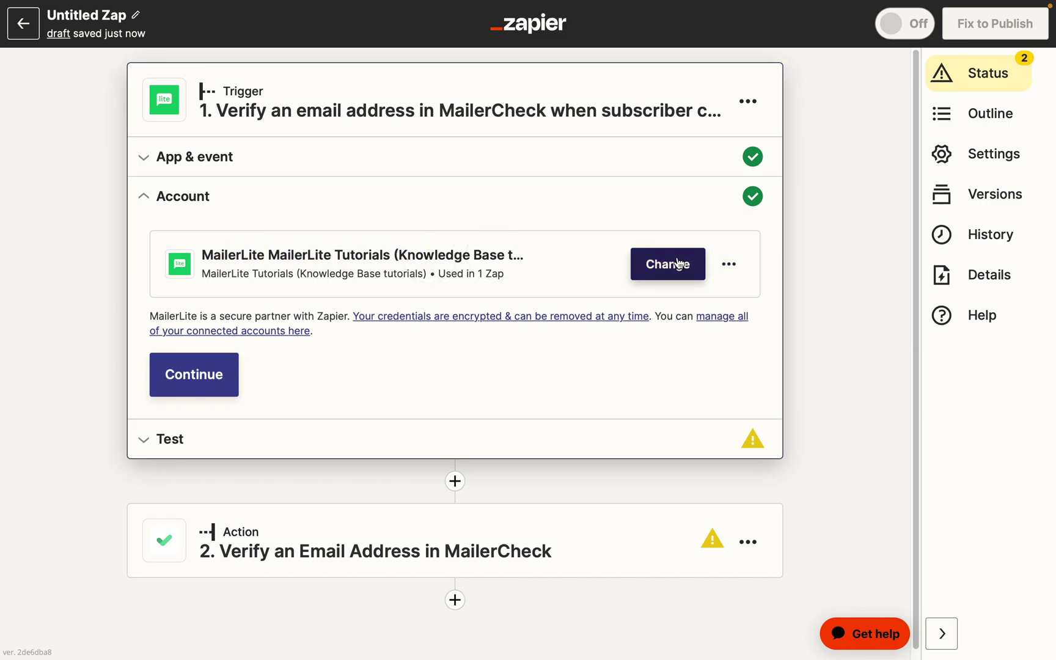
{"action": "left_click_drag", "start_coordinate": [205, 257], "coordinate": [271, 256]}
{"action": "left_click", "coordinate": [378, 255]}
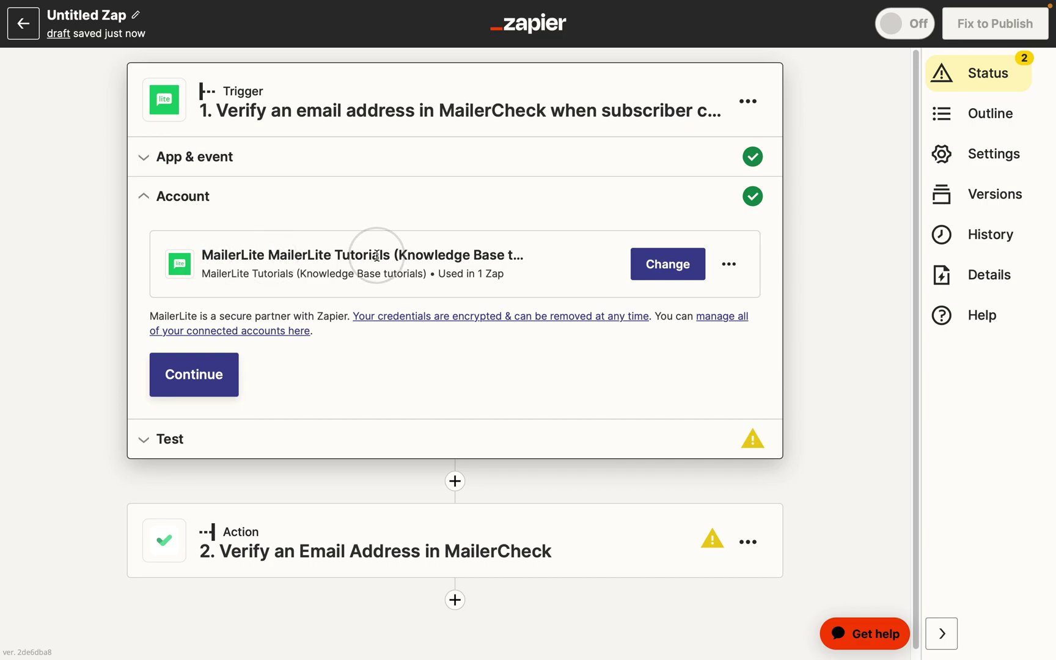
{"action": "left_click", "coordinate": [228, 389]}
Step: Test the trigger, review sample Subscriber C, and finish the trigger step
{"action": "left_click", "coordinate": [494, 486]}
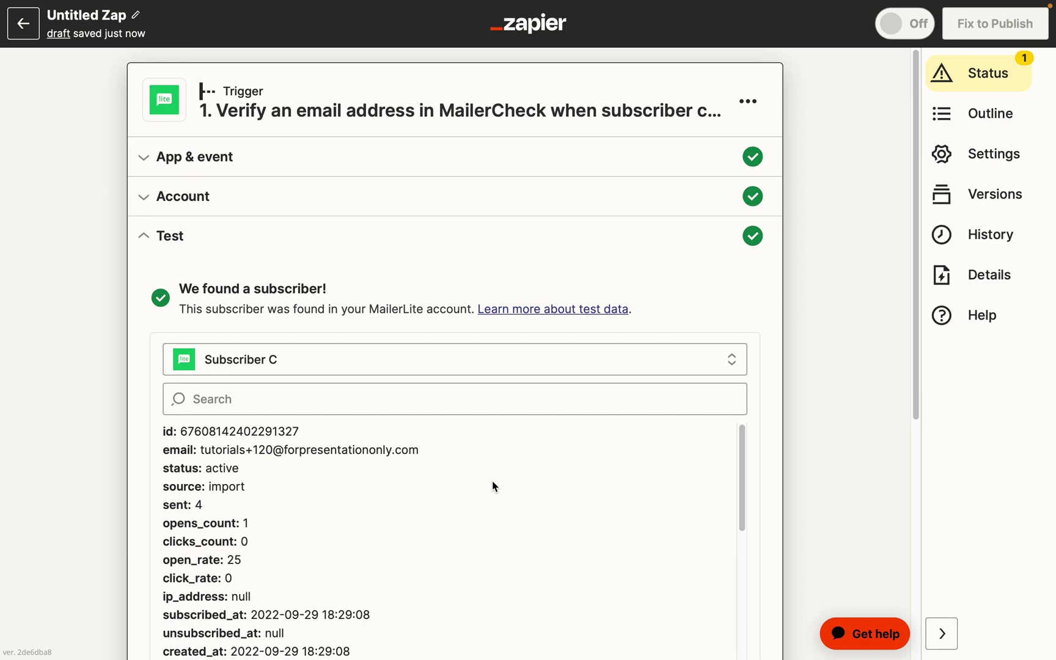
{"action": "scroll", "coordinate": [493, 481], "scroll_direction": "down", "scroll_amount": 1}
{"action": "scroll", "coordinate": [493, 482], "scroll_direction": "down", "scroll_amount": 4}
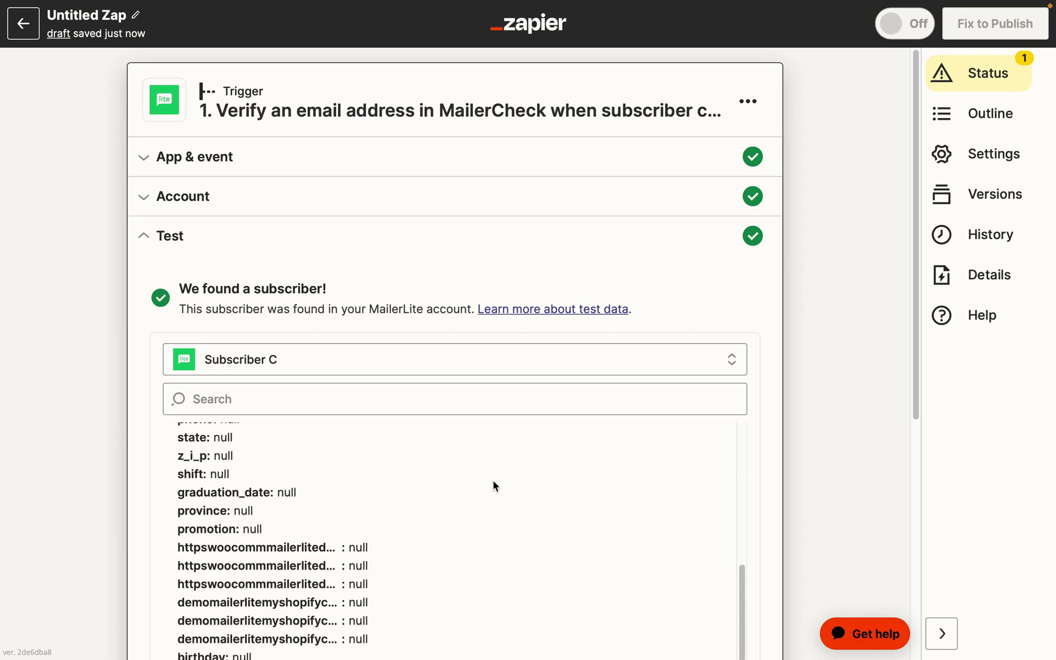
{"action": "scroll", "coordinate": [751, 370], "scroll_direction": "down", "scroll_amount": 3}
{"action": "scroll", "coordinate": [752, 379], "scroll_direction": "down", "scroll_amount": 2}
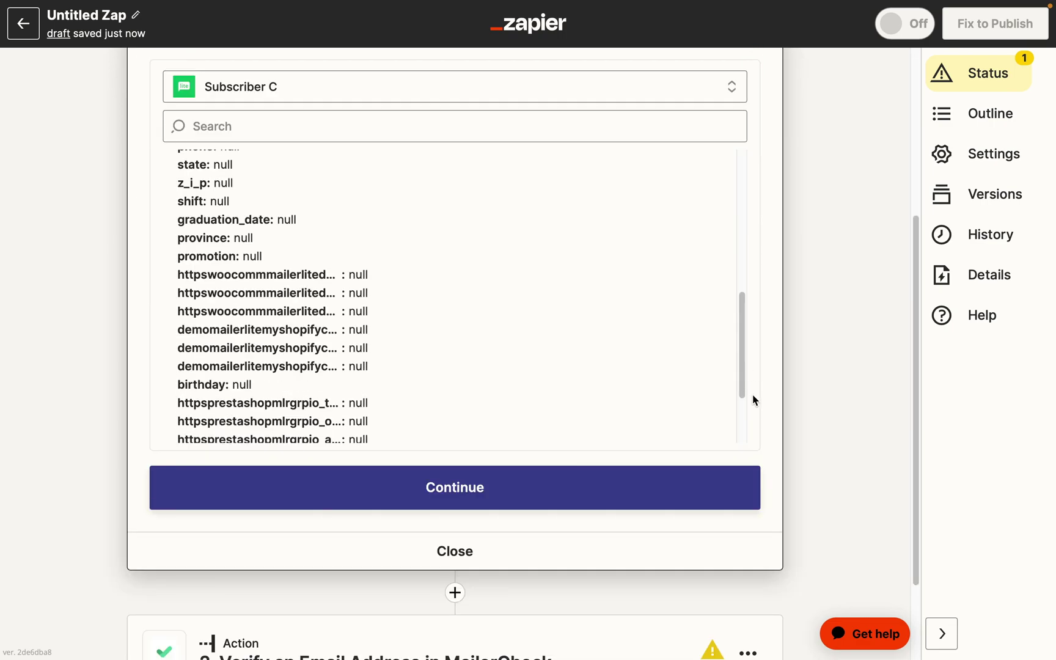
{"action": "left_click", "coordinate": [580, 501]}
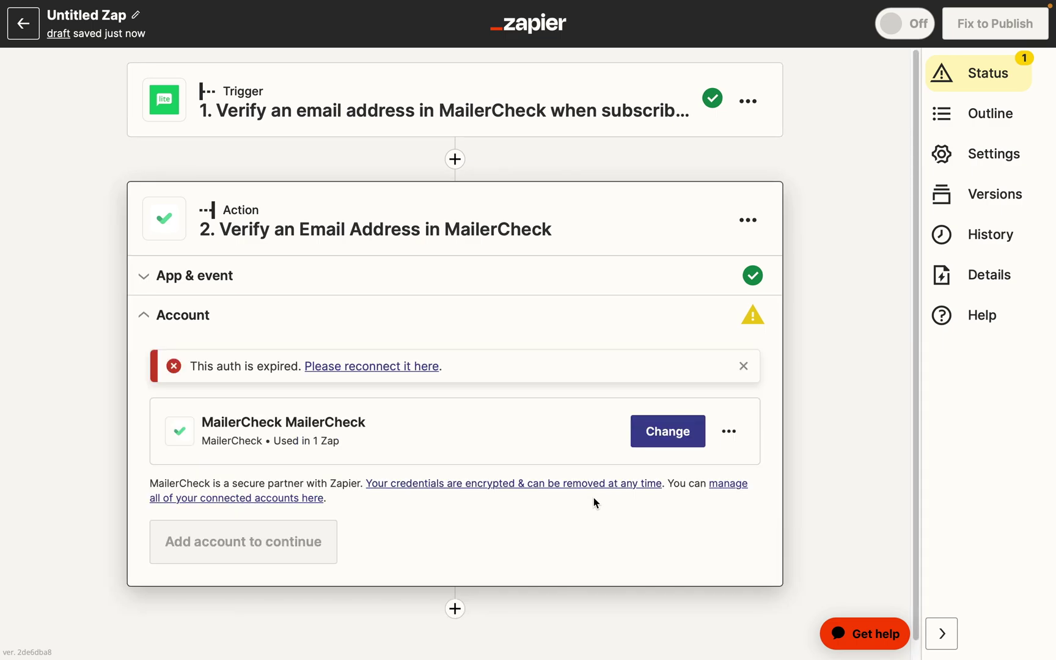
Step: Connect a new MailerCheck account, MailerCheck #2, using the pasted API key
{"action": "left_click", "coordinate": [656, 441]}
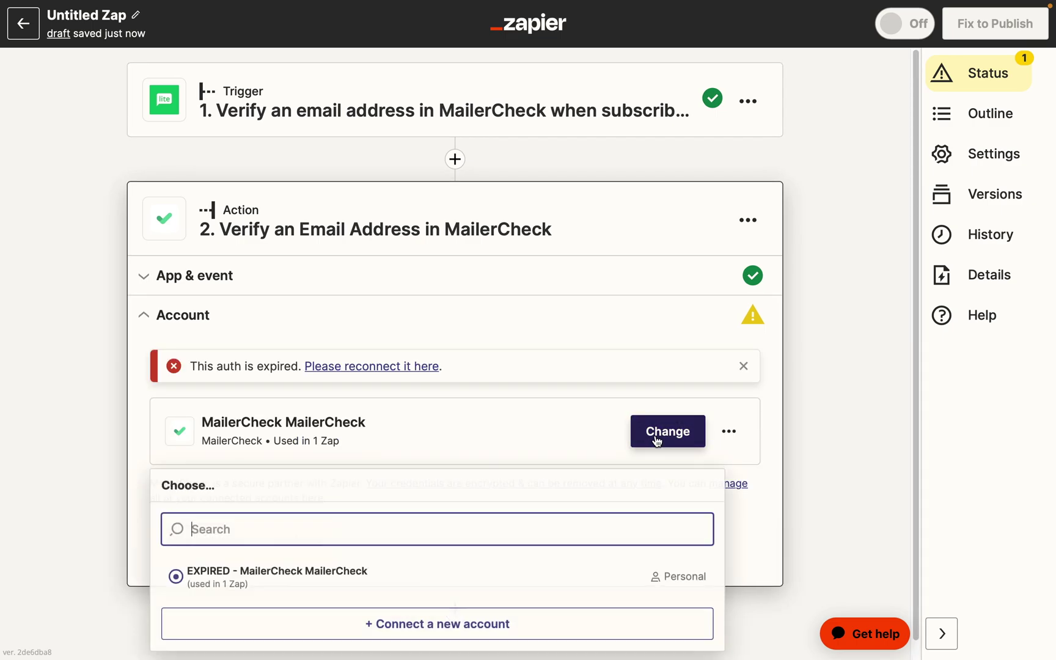
{"action": "scroll", "coordinate": [391, 520], "scroll_direction": "down", "scroll_amount": 1}
{"action": "left_click", "coordinate": [407, 607]}
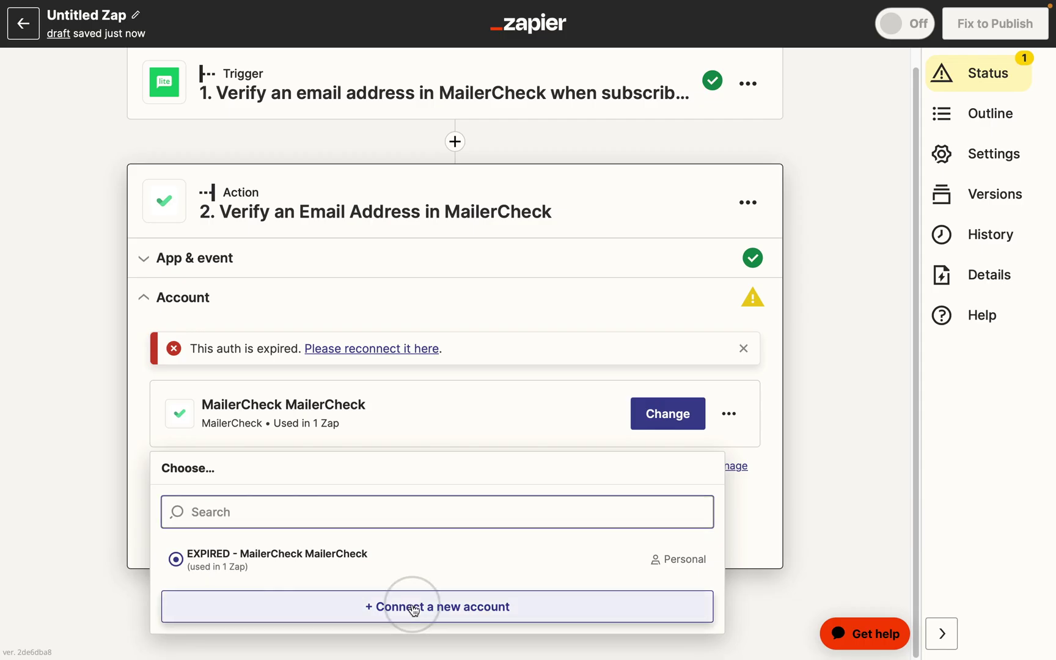
{"action": "left_click", "coordinate": [329, 234]}
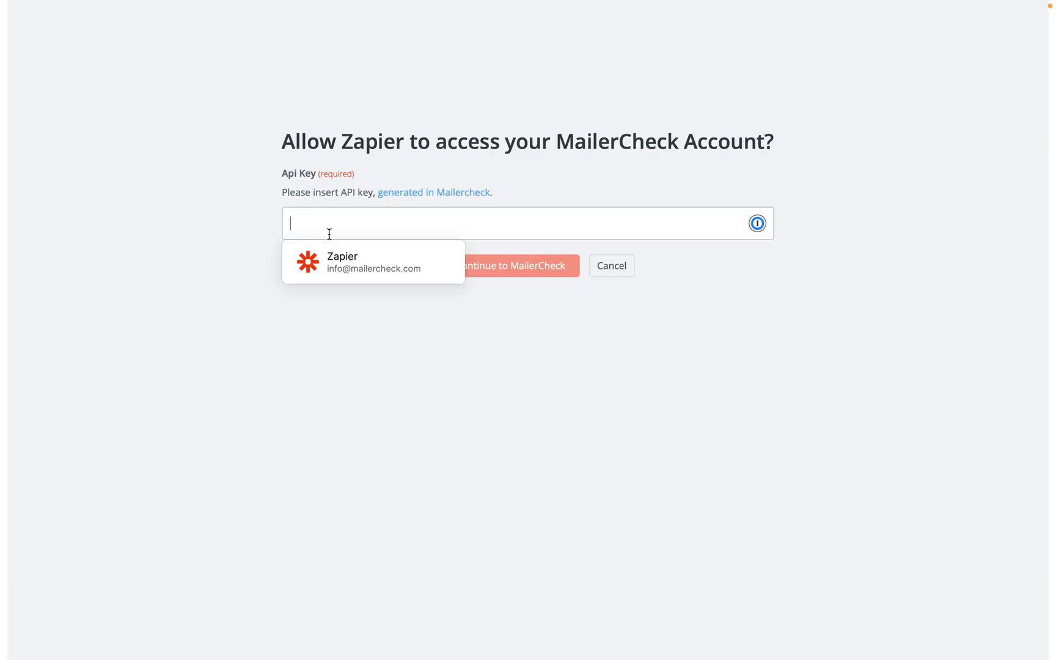
{"action": "key", "text": "ctrl+v"}
{"action": "left_click", "coordinate": [533, 274]}
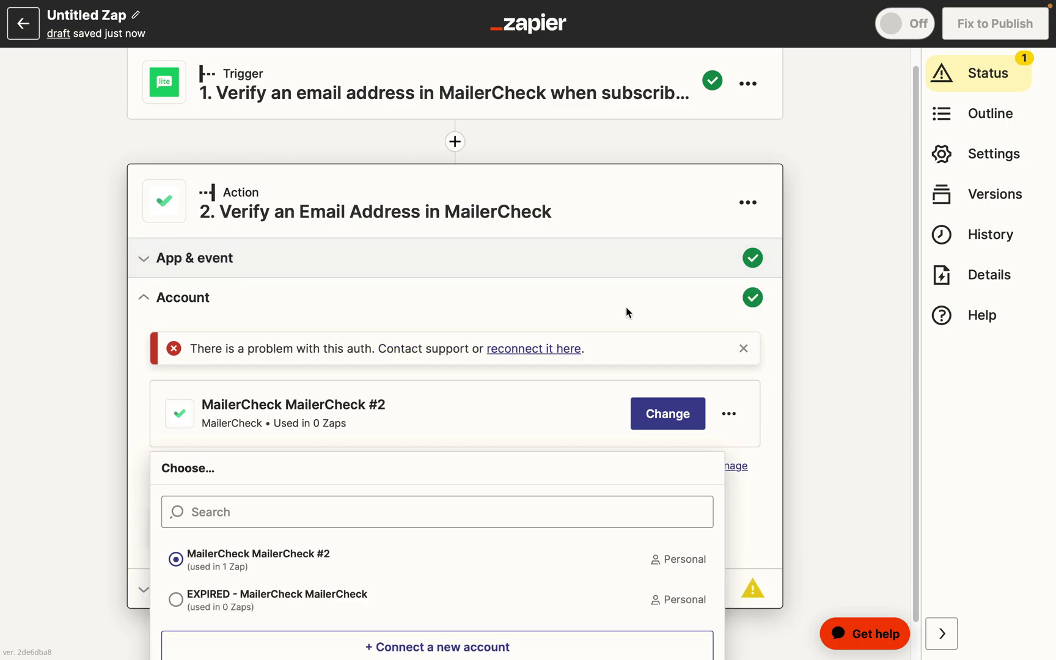
{"action": "left_click", "coordinate": [745, 350]}
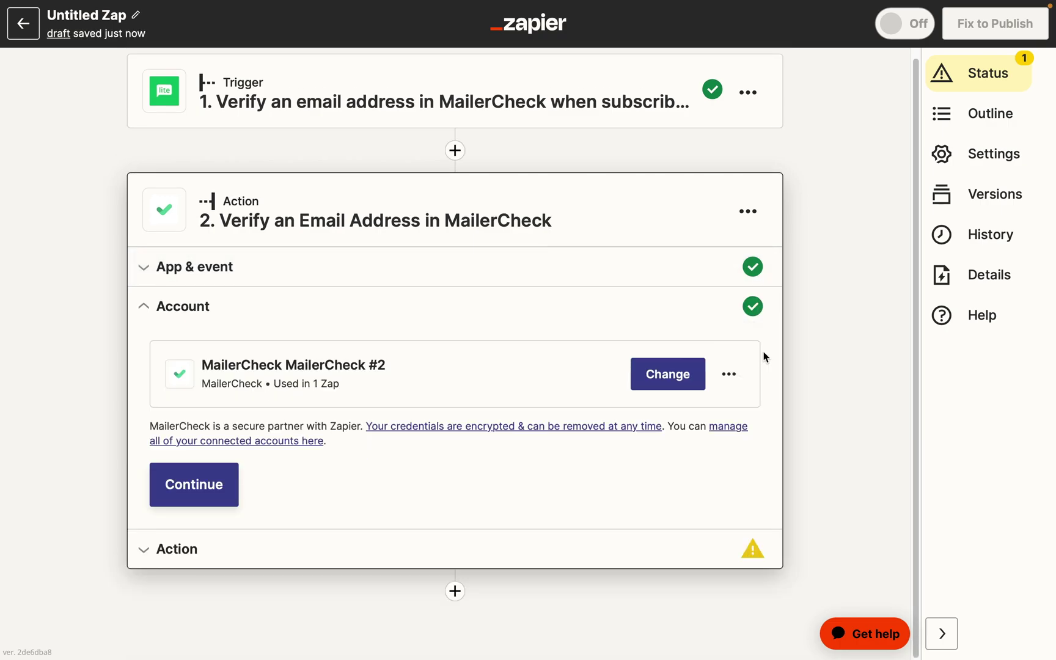
{"action": "left_click", "coordinate": [215, 495]}
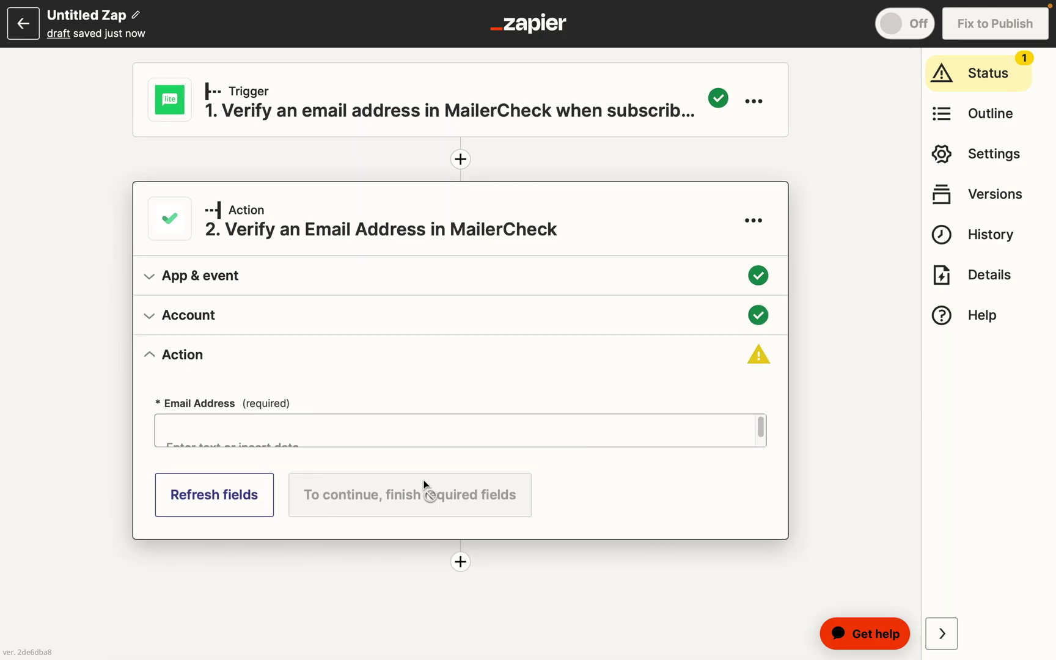
Step: Map the trigger's Email value into the MailerCheck Email Address field
{"action": "left_click", "coordinate": [564, 434]}
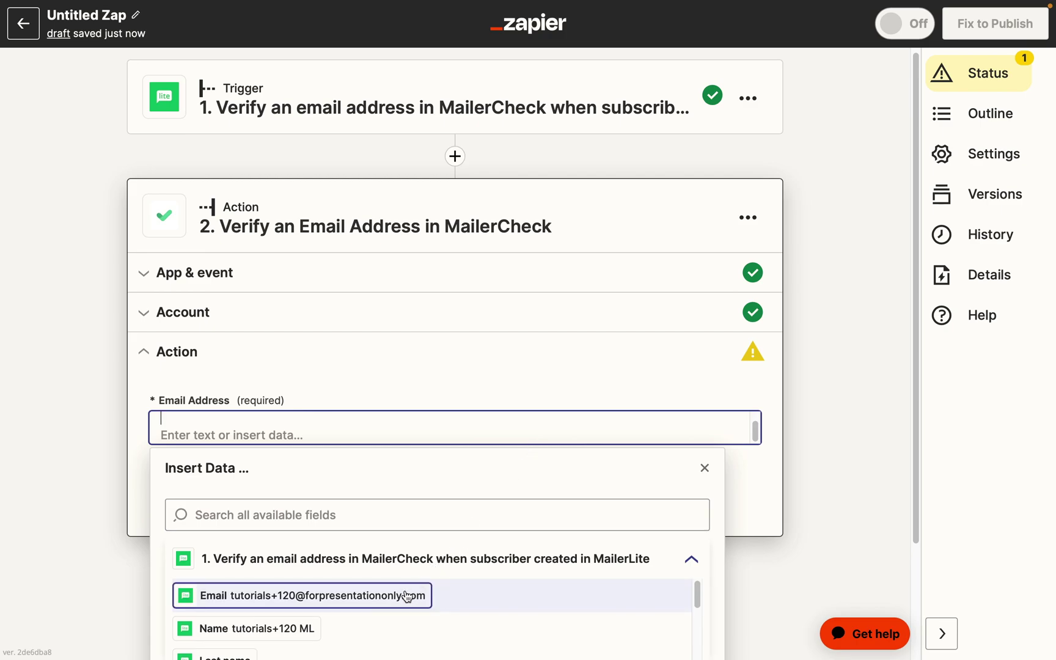
{"action": "left_click", "coordinate": [416, 595]}
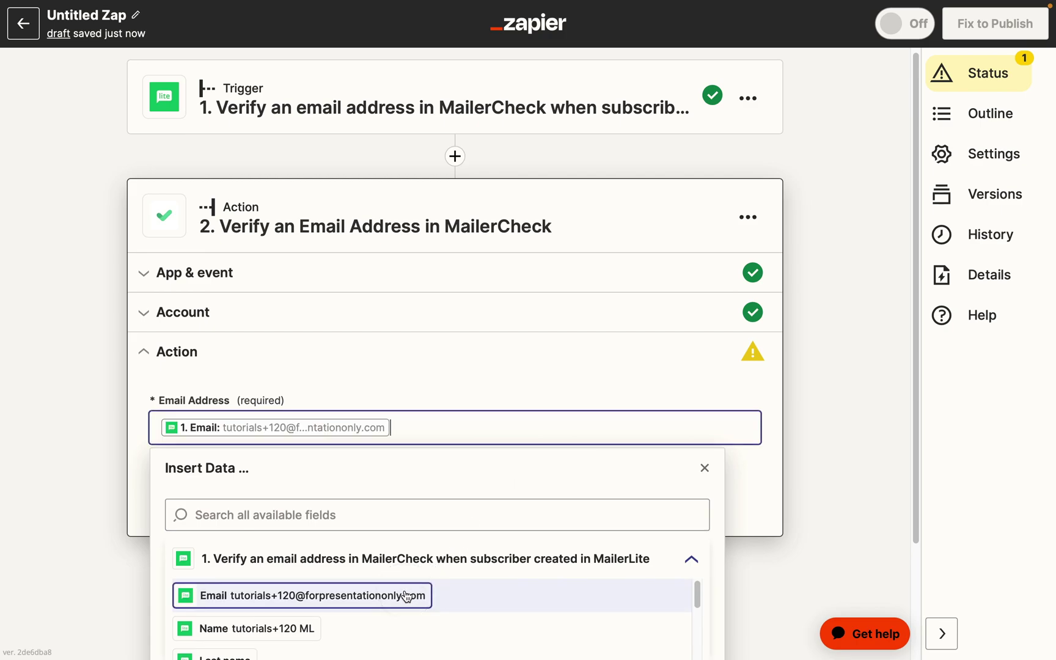
{"action": "left_click", "coordinate": [521, 395]}
{"action": "left_click", "coordinate": [353, 512]}
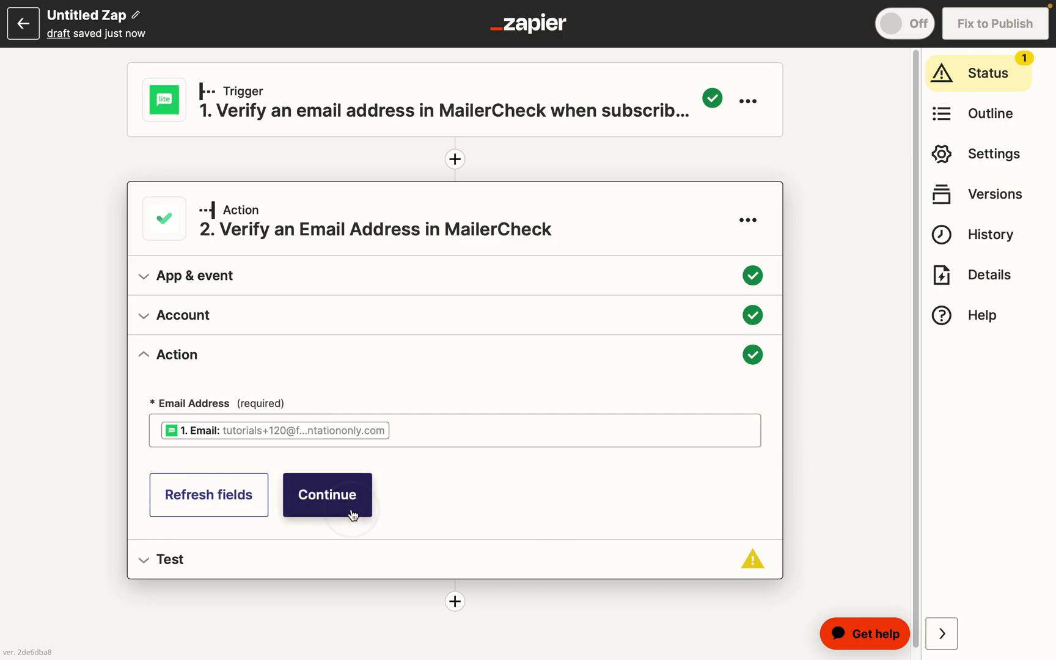
Step: Test the verification, confirm a valid result, and publish the zap as v1
{"action": "left_click", "coordinate": [316, 586]}
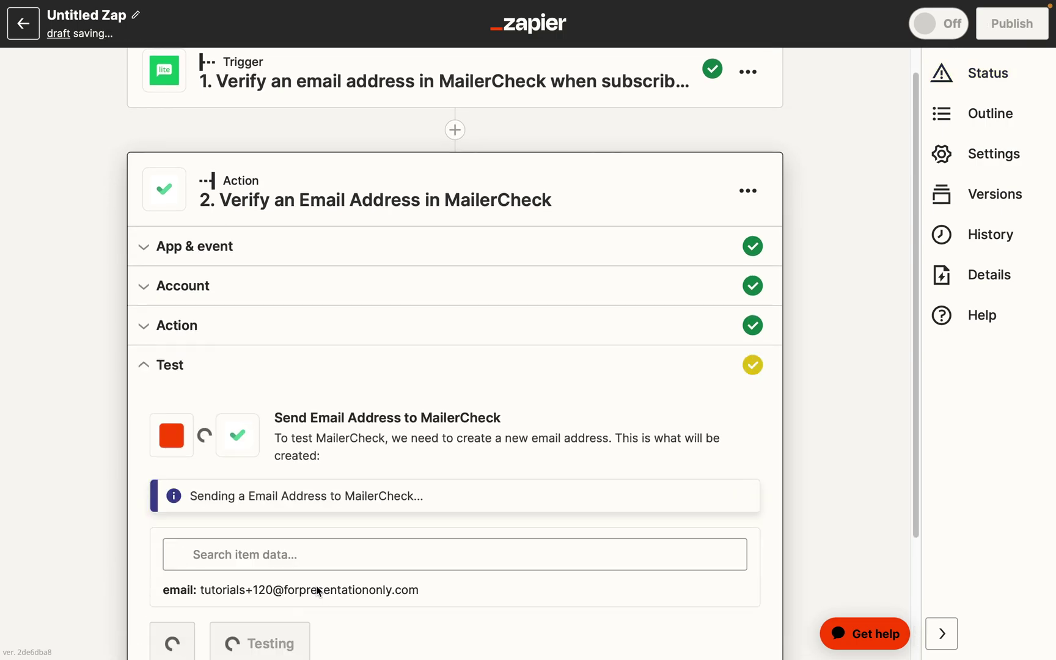
{"action": "scroll", "coordinate": [561, 573], "scroll_direction": "down", "scroll_amount": 2}
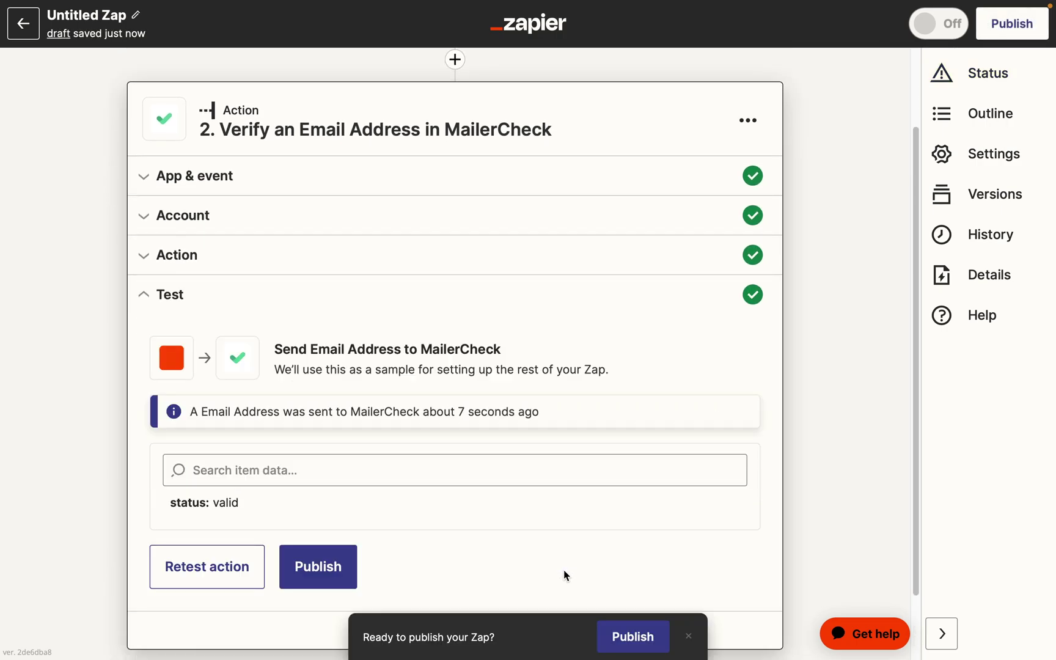
{"action": "left_click", "coordinate": [345, 564]}
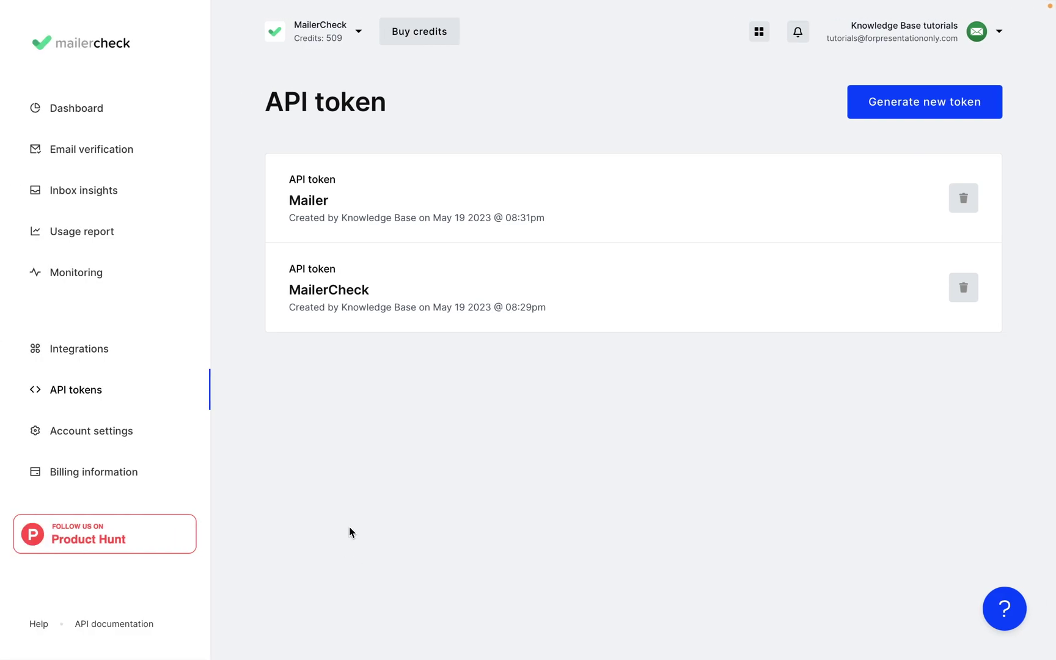
Step: Return to the MailerCheck dashboard and check that MailerLite shows Connected under Integrations
{"action": "left_click", "coordinate": [135, 124]}
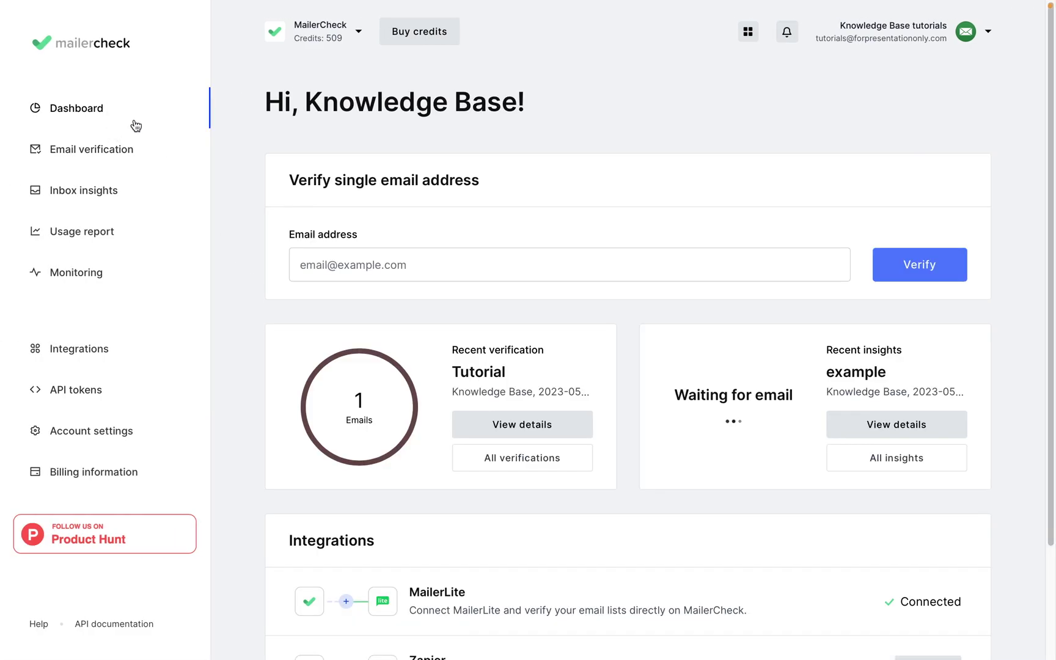
{"action": "scroll", "coordinate": [678, 145], "scroll_direction": "down", "scroll_amount": 3}
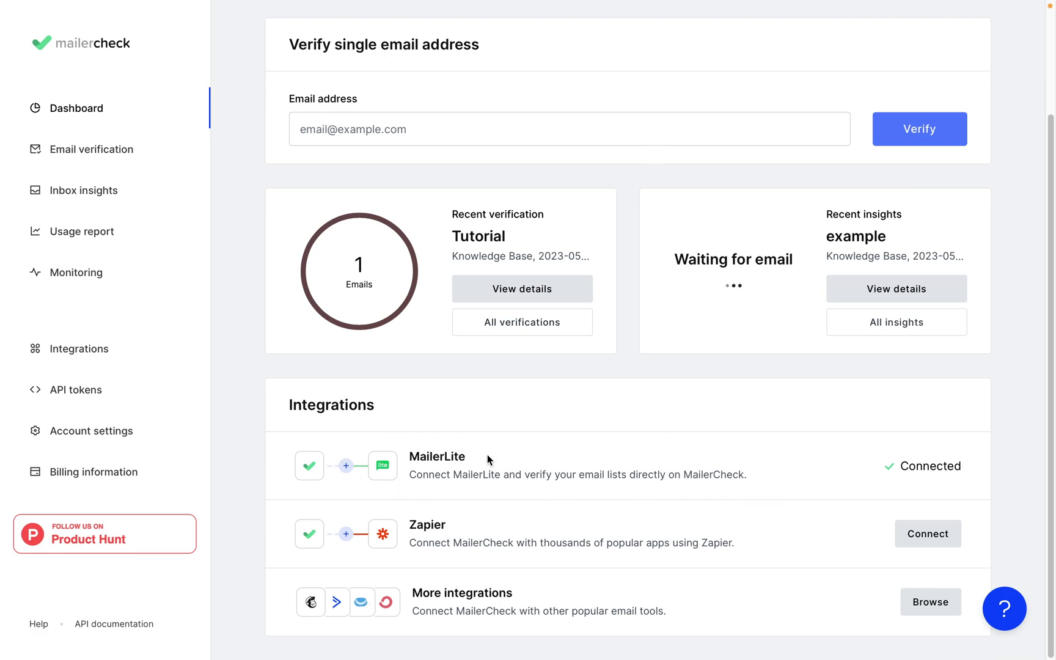
{"action": "left_click_drag", "start_coordinate": [469, 456], "coordinate": [411, 455]}
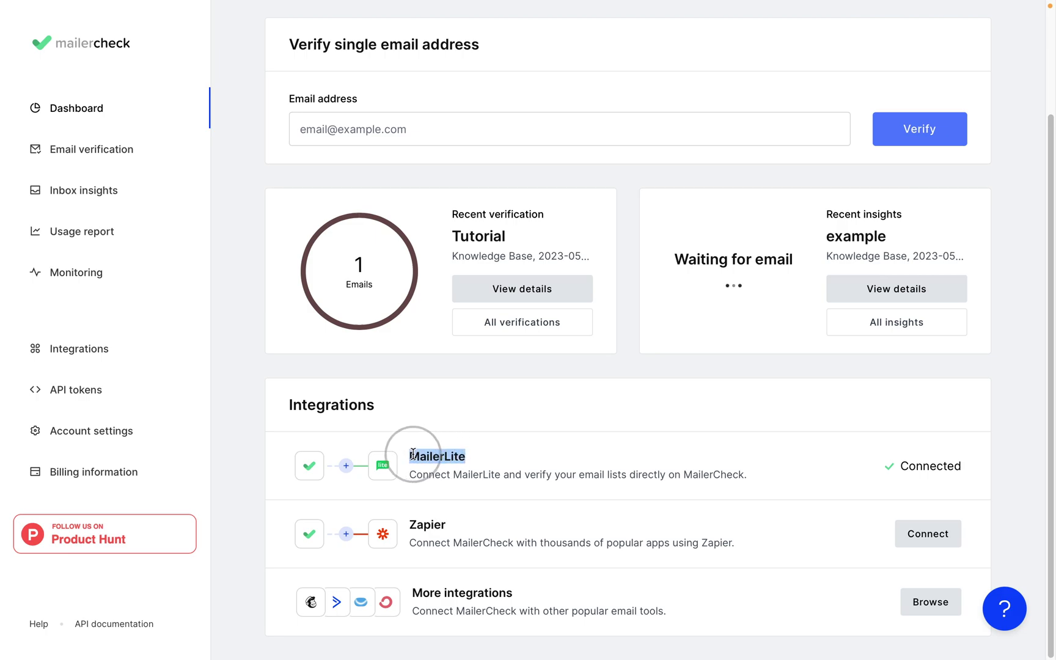
{"action": "left_click", "coordinate": [428, 457]}
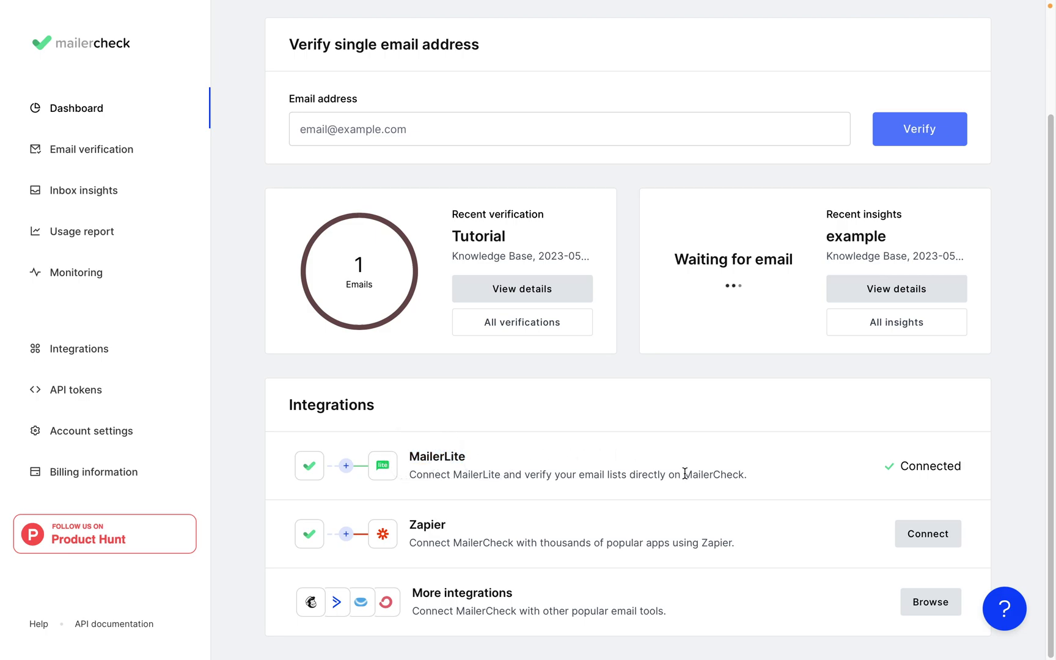
{"action": "left_click_drag", "start_coordinate": [684, 472], "coordinate": [758, 474]}
{"action": "left_click", "coordinate": [778, 478]}
{"action": "scroll", "coordinate": [532, 409], "scroll_direction": "up", "scroll_amount": 1}
{"action": "scroll", "coordinate": [523, 420], "scroll_direction": "up", "scroll_amount": 1}
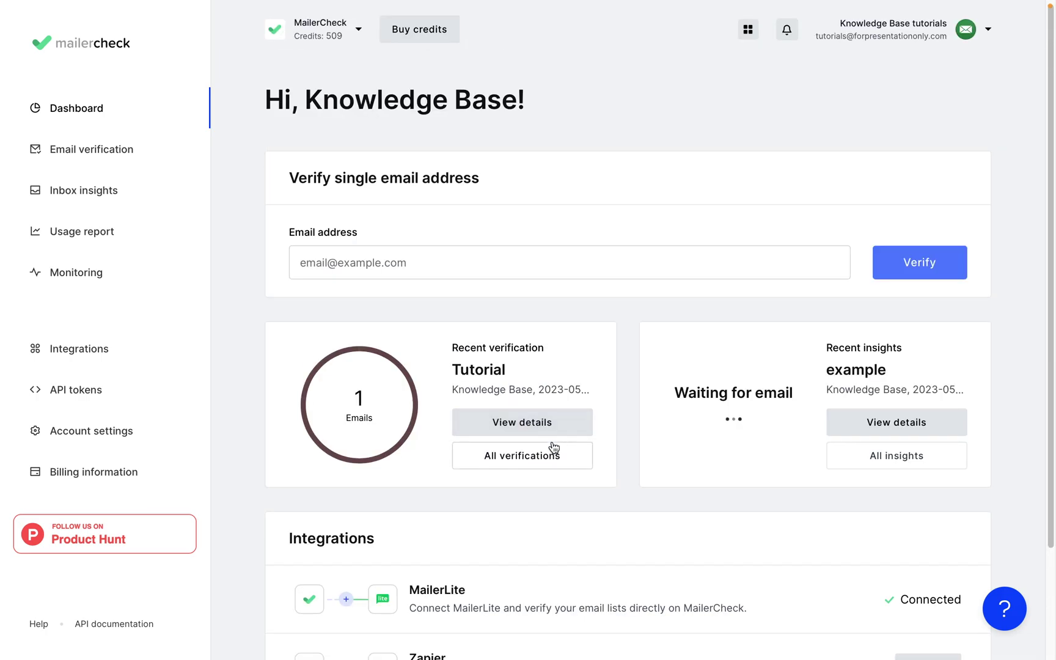